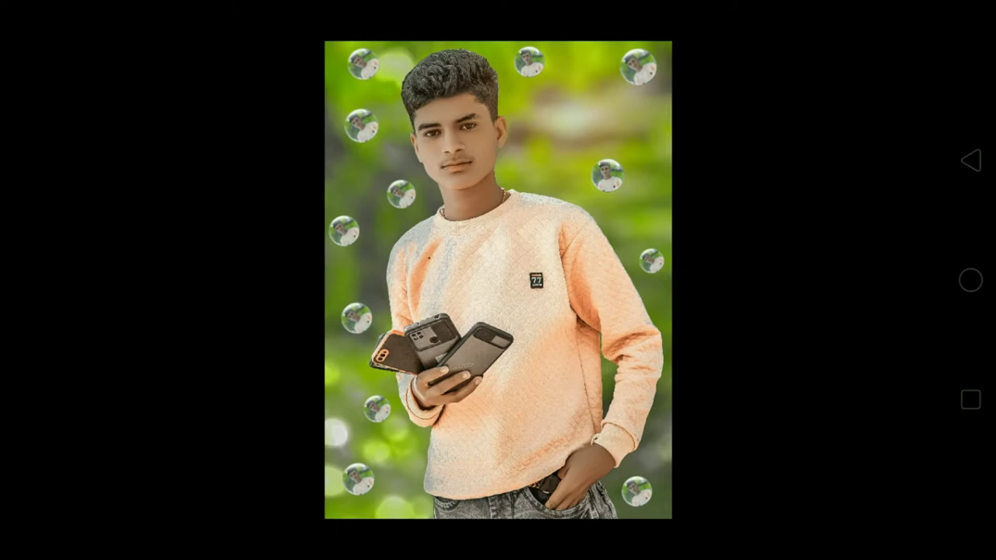
Leave the Gallery photo view and switch to Lightroom's All Photos library showing the yellow-sweater portrait
{"action": "left_click", "coordinate": [882, 289]}
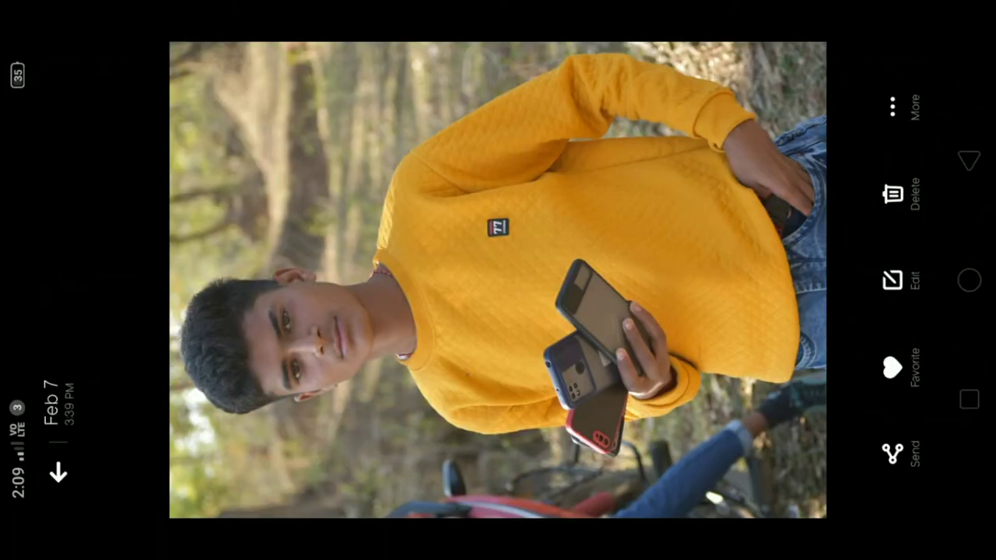
{"action": "left_click", "coordinate": [892, 452]}
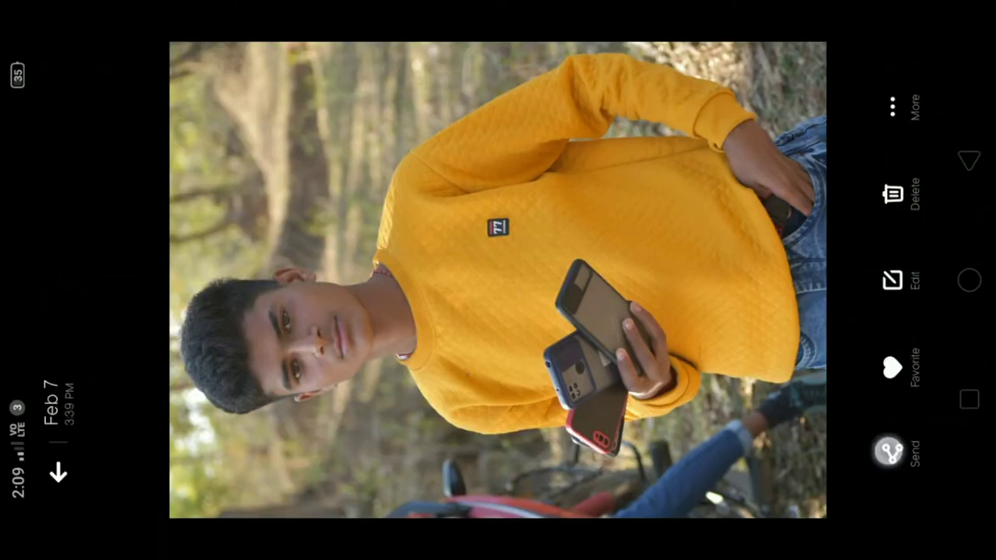
{"action": "key", "text": "Escape"}
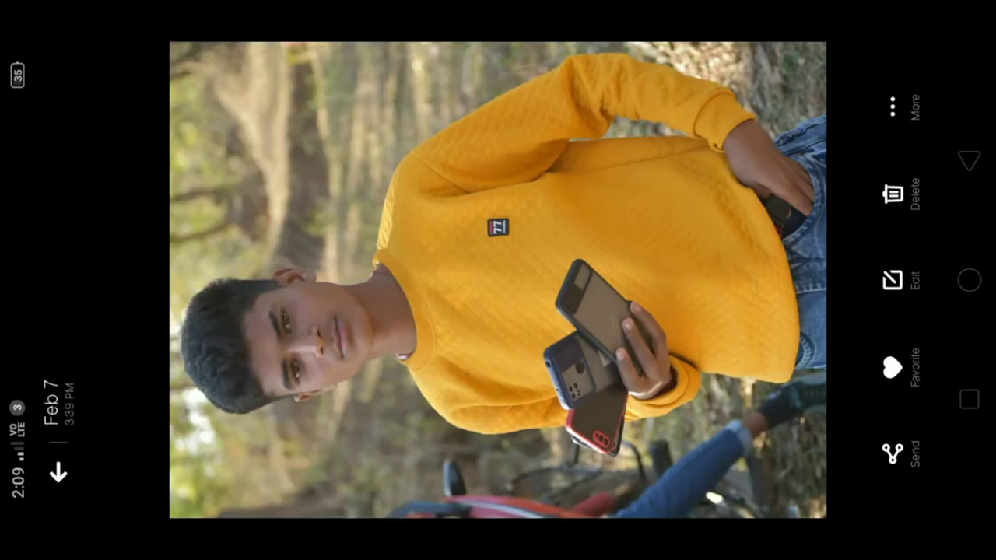
{"action": "left_click", "coordinate": [457, 80]}
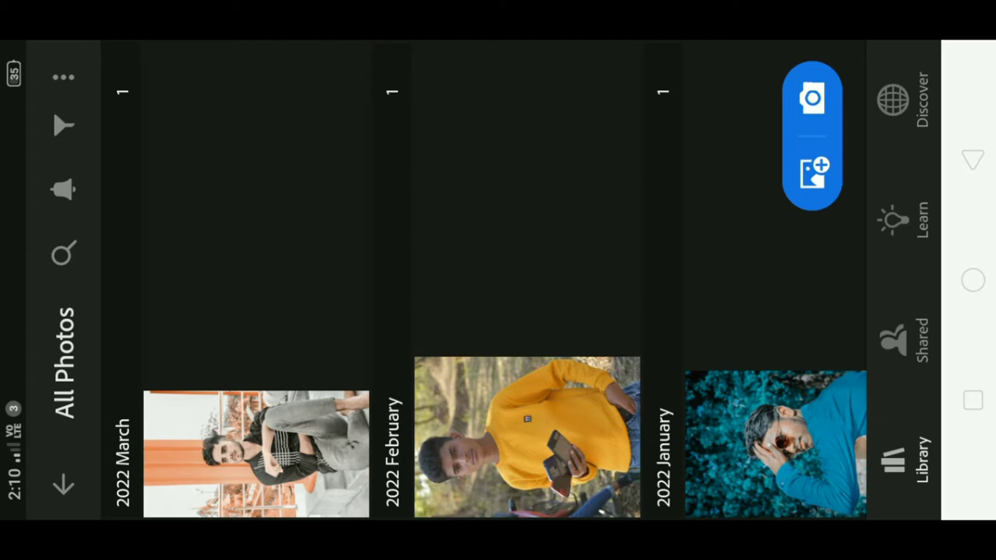
Copy the edit settings from the March portrait
{"action": "left_click", "coordinate": [257, 454]}
{"action": "left_click", "coordinate": [22, 62]}
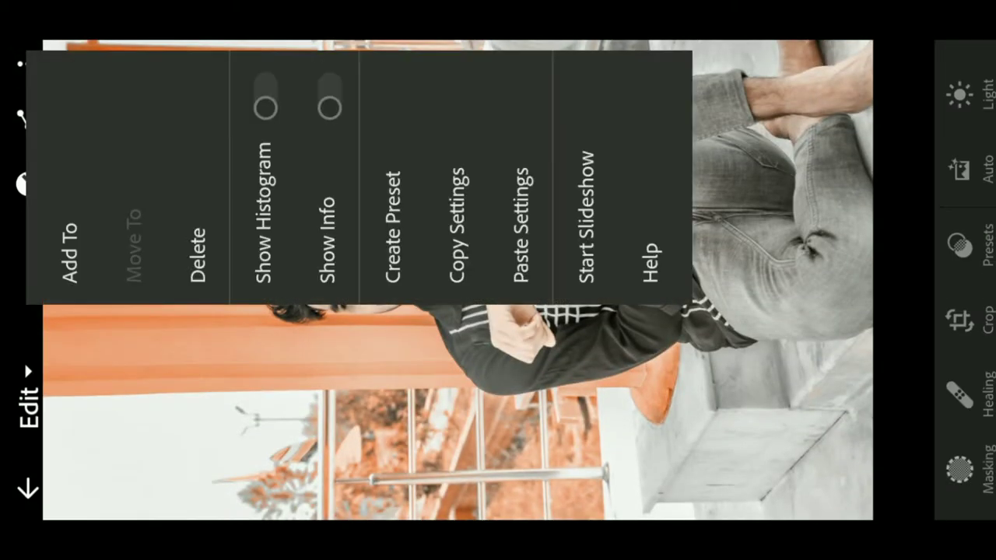
{"action": "left_click", "coordinate": [459, 226]}
{"action": "left_click", "coordinate": [28, 76]}
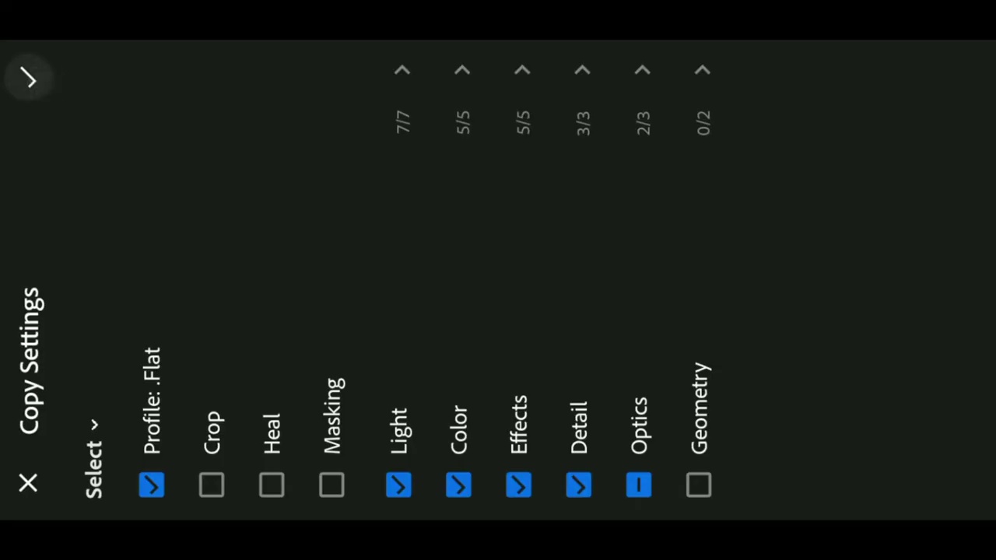
Paste the copied settings onto the yellow-sweater photo, giving it an orange tone
{"action": "left_click_drag", "start_coordinate": [467, 117], "coordinate": [467, 428]}
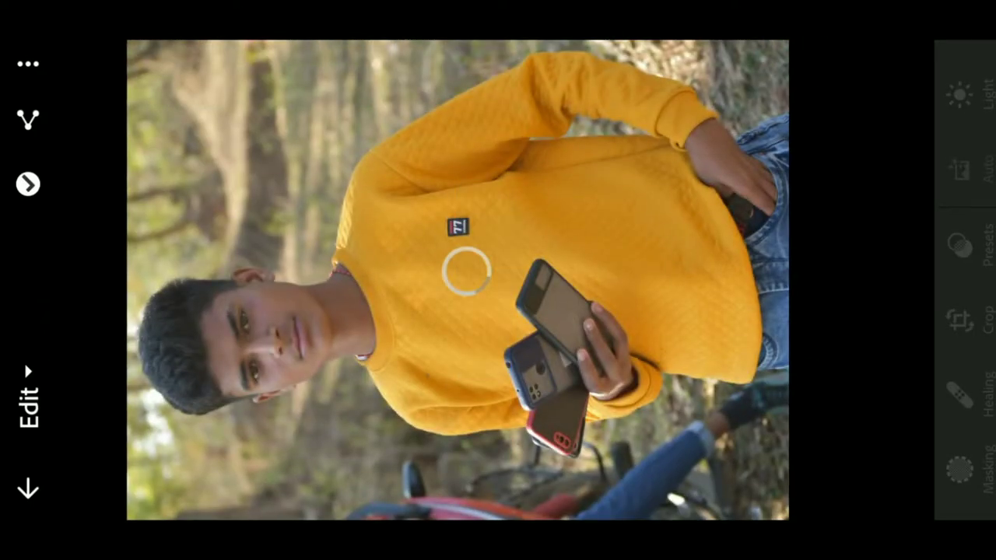
{"action": "left_click", "coordinate": [28, 64]}
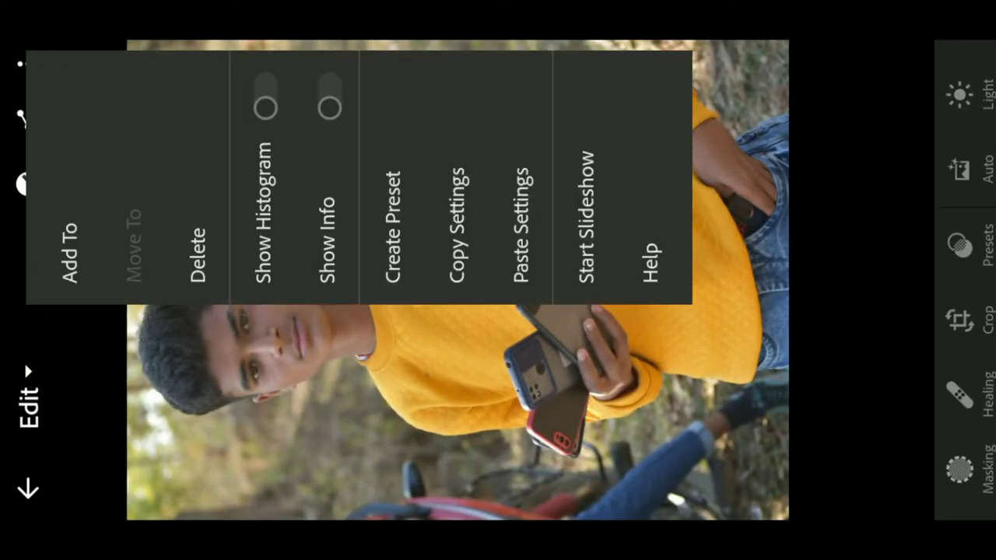
{"action": "left_click", "coordinate": [520, 222]}
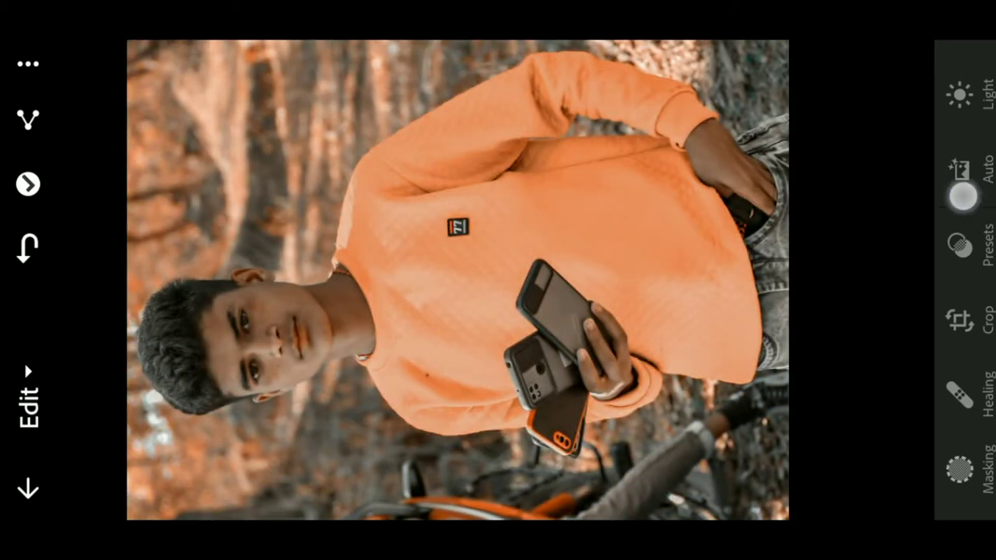
Shift the yellow hue to 100 in Color Mix so the background turns teal
{"action": "left_click_drag", "start_coordinate": [960, 195], "coordinate": [969, 400]}
{"action": "left_click", "coordinate": [965, 264]}
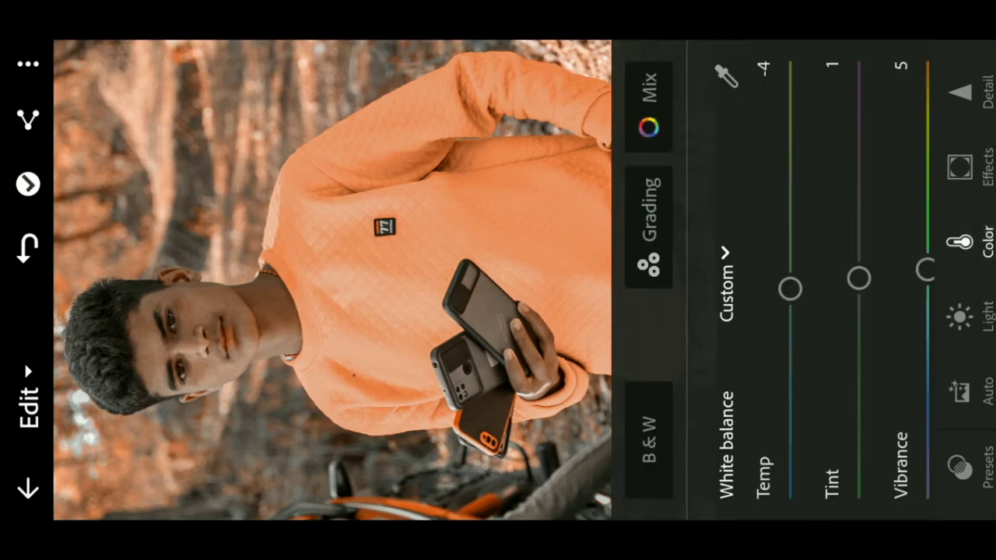
{"action": "left_click", "coordinate": [649, 102]}
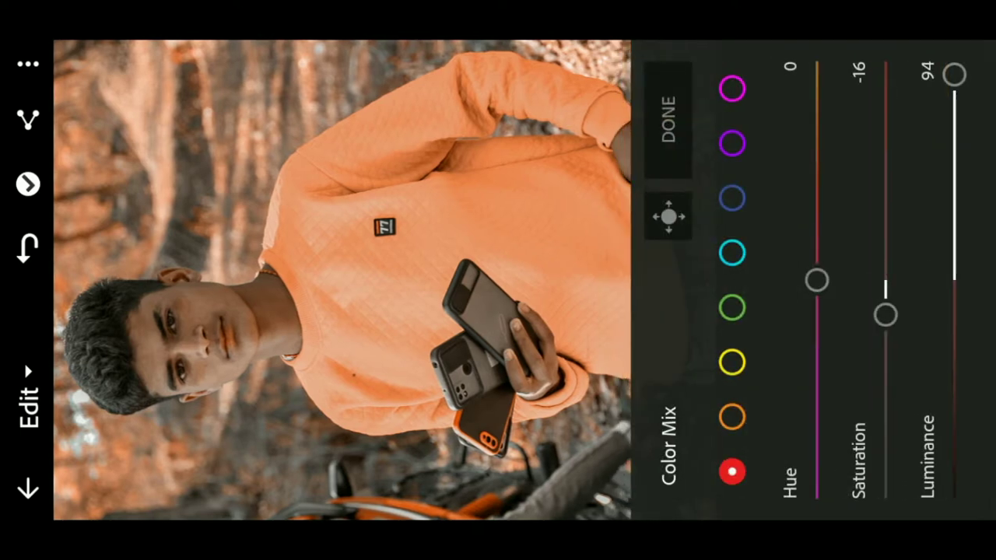
{"action": "left_click", "coordinate": [731, 362]}
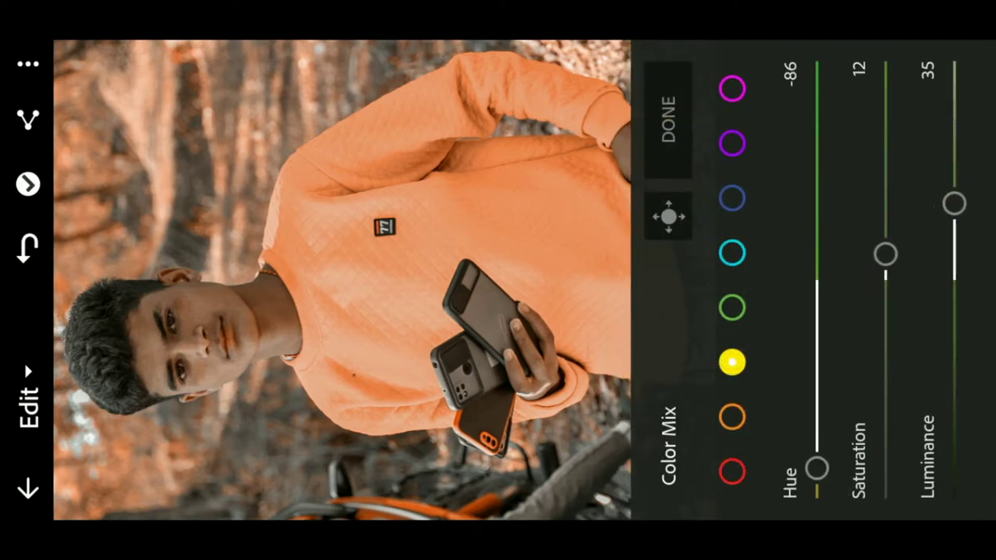
{"action": "mouse_move", "coordinate": [816, 468]}
{"action": "left_mouse_down"}
{"action": "mouse_move", "coordinate": [843, 400]}
{"action": "mouse_move", "coordinate": [842, 209]}
{"action": "mouse_move", "coordinate": [821, 57]}
{"action": "left_mouse_up"}
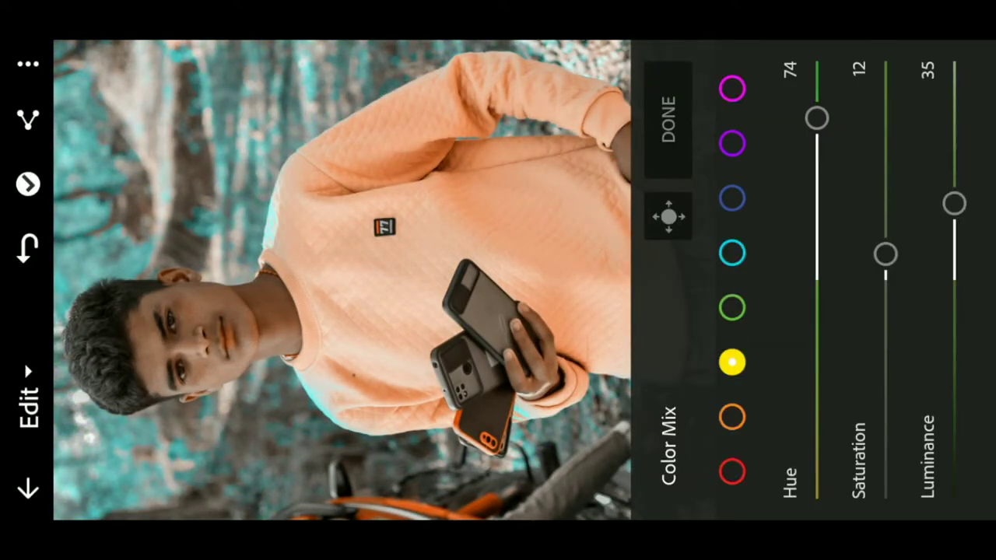
{"action": "mouse_move", "coordinate": [816, 117]}
{"action": "left_mouse_down"}
{"action": "mouse_move", "coordinate": [823, 100]}
{"action": "mouse_move", "coordinate": [848, 171]}
{"action": "mouse_move", "coordinate": [828, 60]}
{"action": "left_mouse_up"}
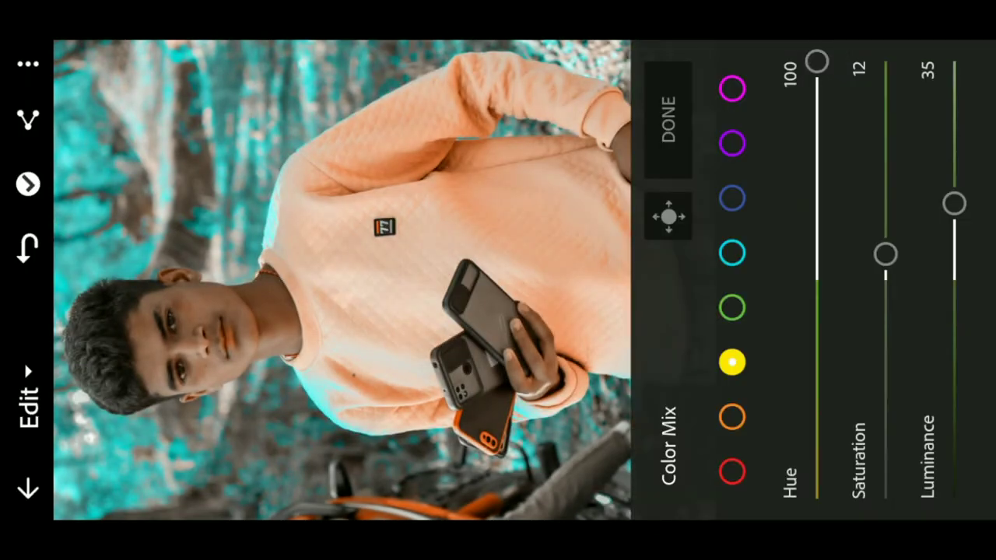
Finish the colour mix and save the graded photo to the device
{"action": "left_click", "coordinate": [668, 123]}
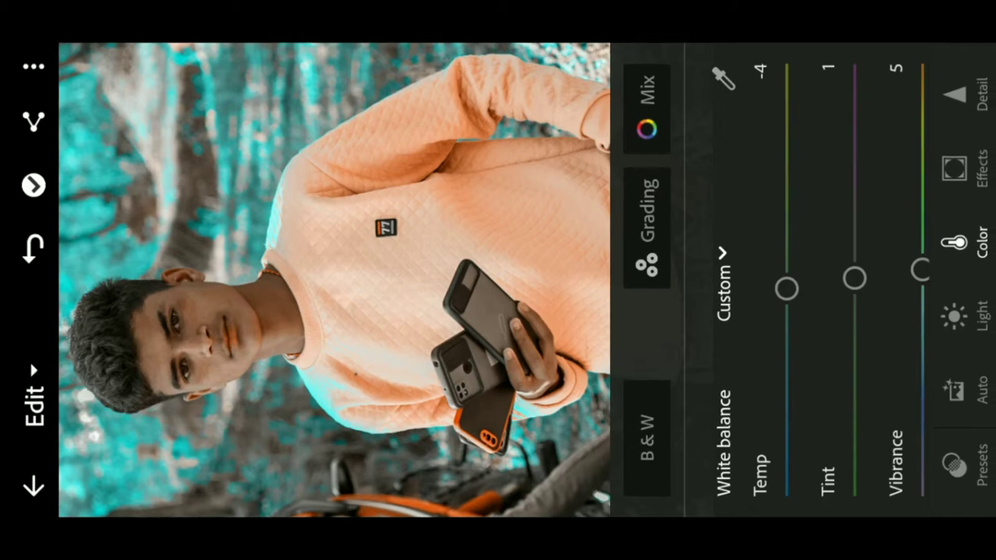
{"action": "left_click", "coordinate": [28, 121]}
{"action": "left_click", "coordinate": [638, 381]}
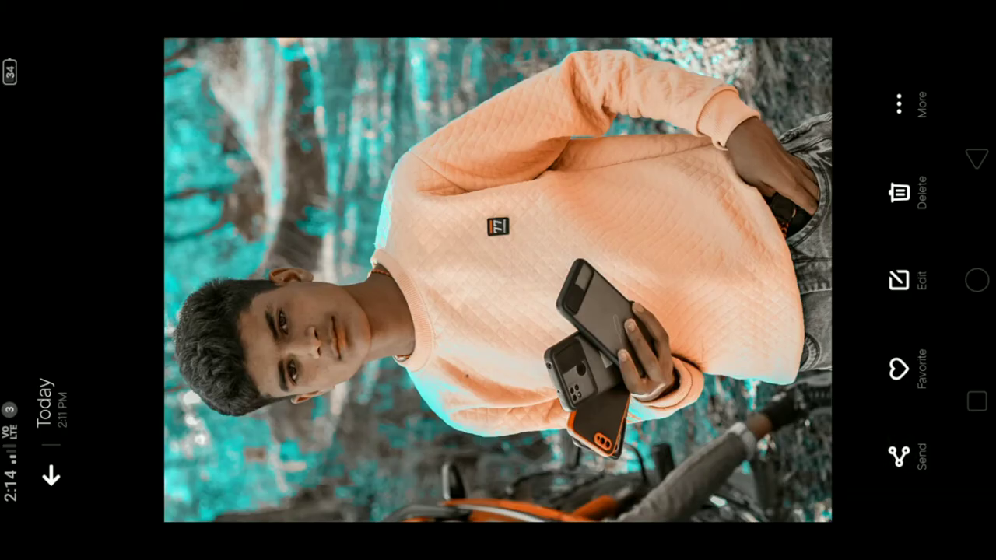
Share the graded teal-background portrait from Gallery into Snapseed
{"action": "left_click", "coordinate": [899, 456]}
{"action": "left_click_drag", "start_coordinate": [867, 405], "coordinate": [867, 234]}
{"action": "mouse_move", "coordinate": [812, 327]}
{"action": "left_mouse_down"}
{"action": "mouse_move", "coordinate": [811, 137]}
{"action": "mouse_move", "coordinate": [811, 327]}
{"action": "left_mouse_up"}
{"action": "left_click", "coordinate": [836, 340]}
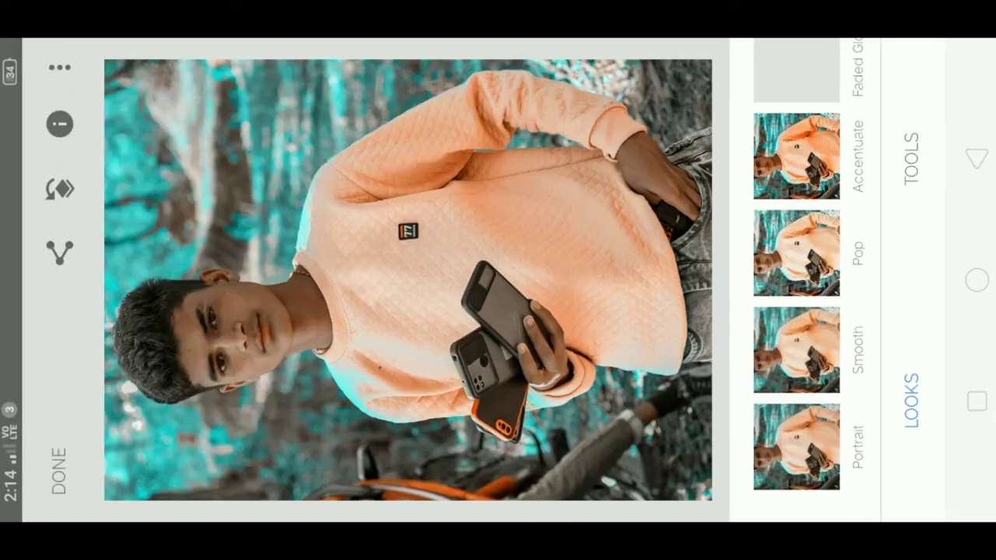
Heal away the person with the Healing tool, leaving a teal and brown foliage texture
{"action": "left_click", "coordinate": [911, 159]}
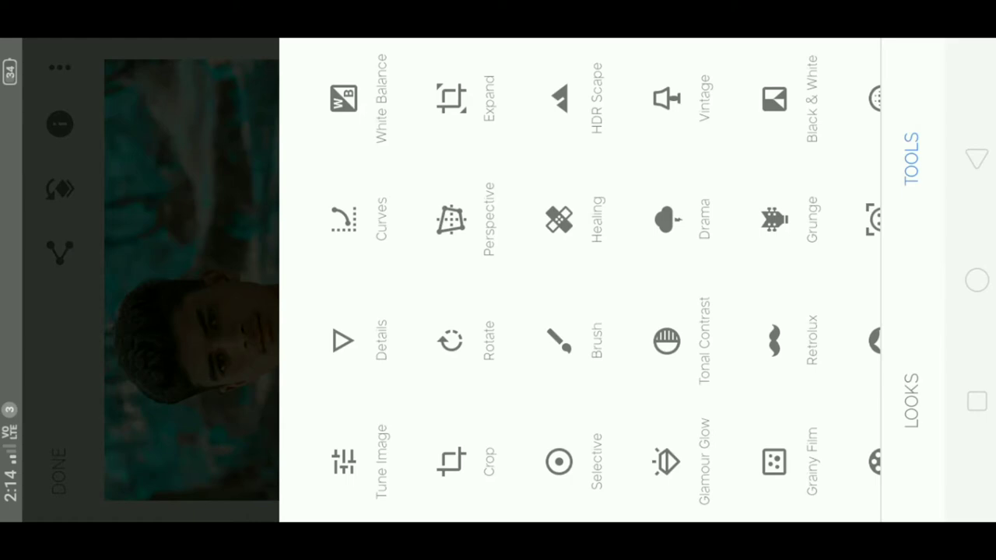
{"action": "left_click", "coordinate": [559, 219]}
{"action": "mouse_move", "coordinate": [768, 373]}
{"action": "left_mouse_down"}
{"action": "mouse_move", "coordinate": [513, 401]}
{"action": "mouse_move", "coordinate": [438, 320]}
{"action": "mouse_move", "coordinate": [502, 138]}
{"action": "mouse_move", "coordinate": [746, 138]}
{"action": "mouse_move", "coordinate": [684, 207]}
{"action": "left_mouse_up"}
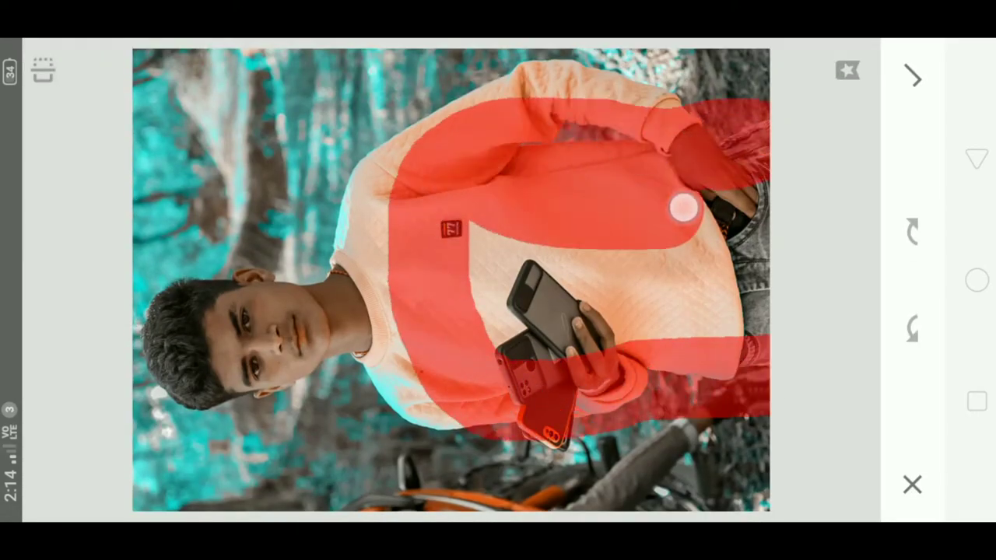
{"action": "scroll", "coordinate": [490, 233], "scroll_direction": "up", "scroll_amount": 5}
{"action": "mouse_move", "coordinate": [645, 501]}
{"action": "left_mouse_down"}
{"action": "mouse_move", "coordinate": [605, 195]}
{"action": "mouse_move", "coordinate": [645, 189]}
{"action": "mouse_move", "coordinate": [758, 378]}
{"action": "mouse_move", "coordinate": [677, 485]}
{"action": "mouse_move", "coordinate": [708, 349]}
{"action": "mouse_move", "coordinate": [652, 250]}
{"action": "left_mouse_up"}
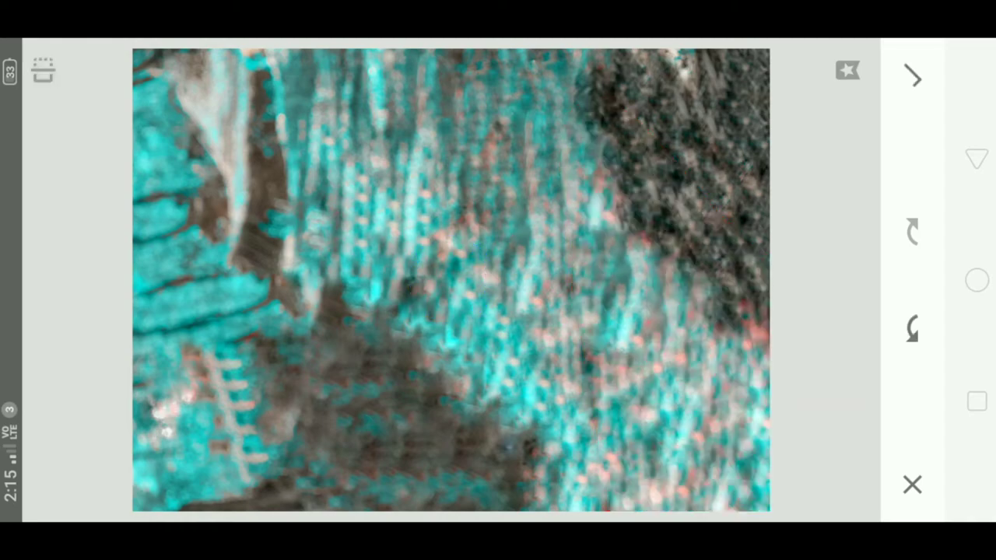
{"action": "left_click", "coordinate": [913, 77]}
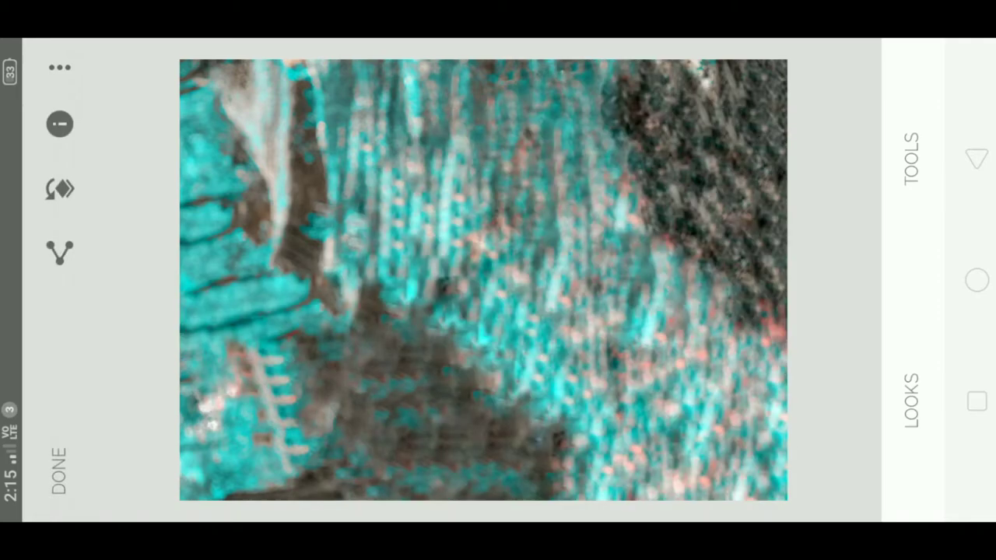
Send the healed foliage texture from Snapseed to PicsArt's editor
{"action": "left_click", "coordinate": [911, 158]}
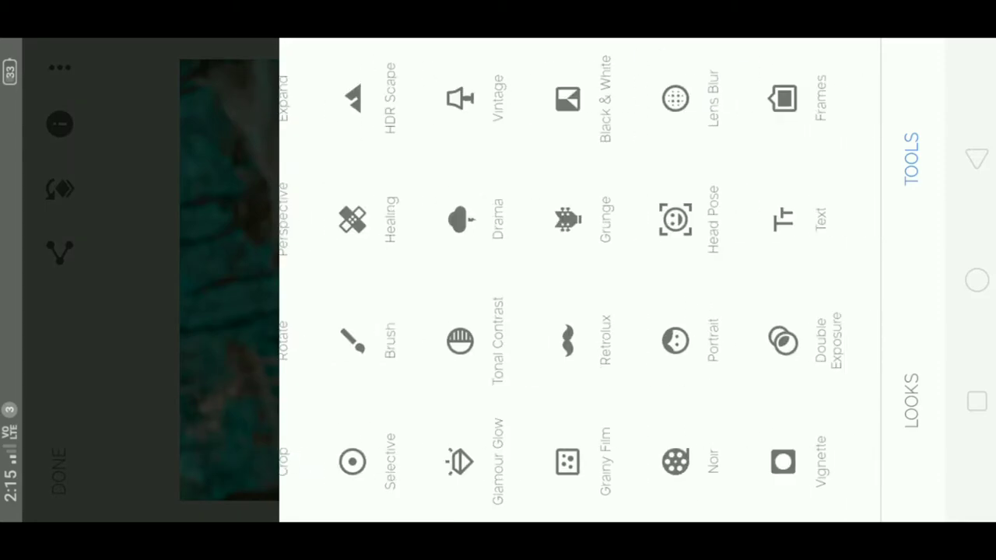
{"action": "left_click", "coordinate": [218, 164]}
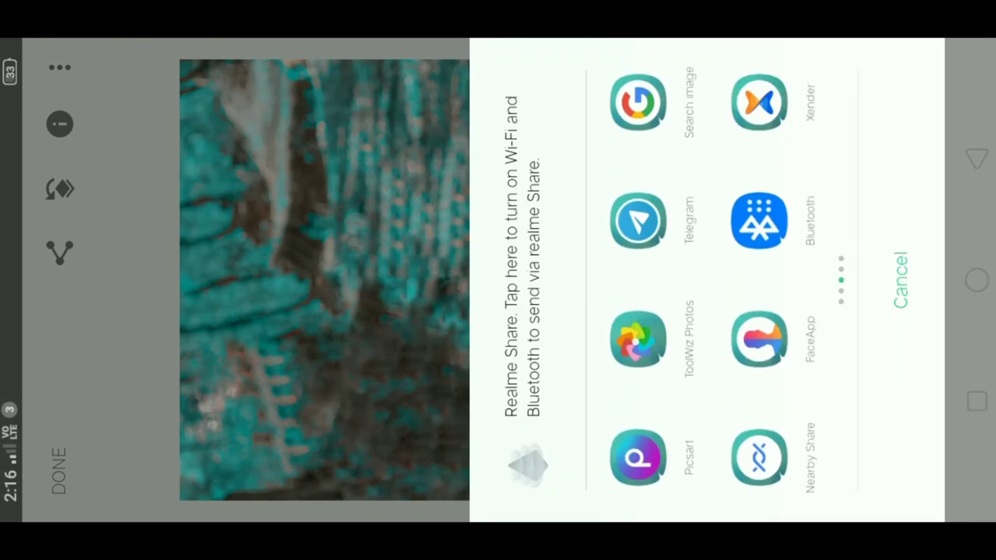
{"action": "left_click", "coordinate": [638, 458]}
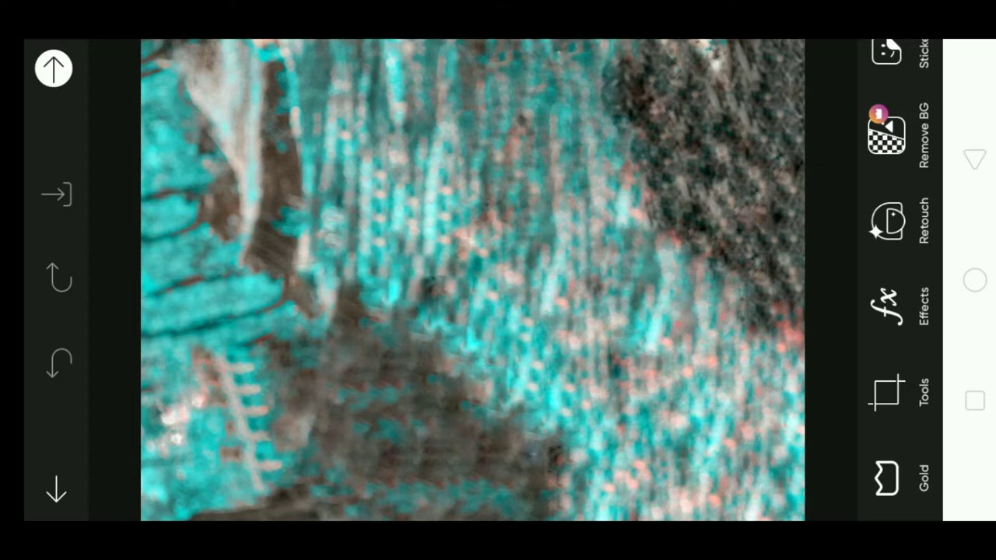
Apply a first Lens Blur effect to the texture and accept it
{"action": "left_click", "coordinate": [879, 289]}
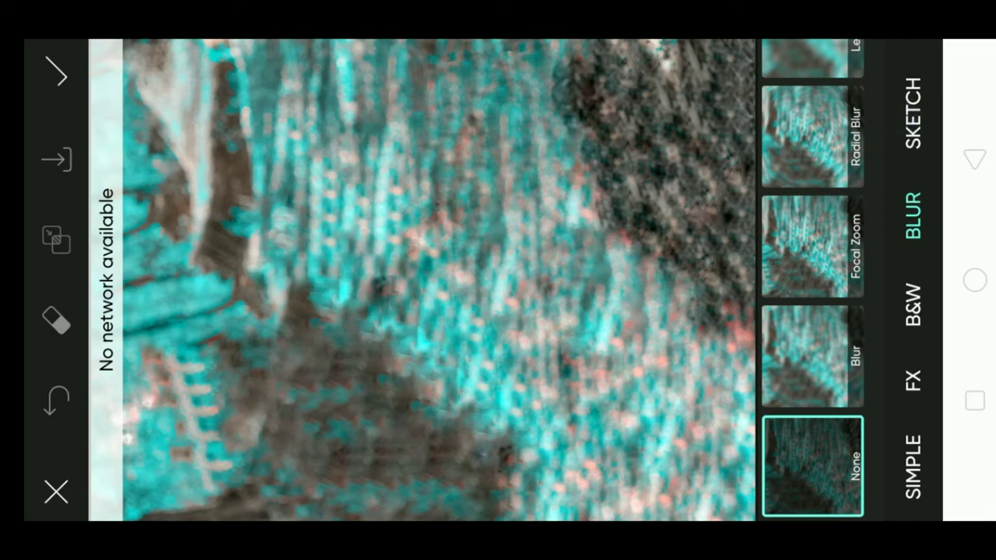
{"action": "left_click_drag", "start_coordinate": [830, 126], "coordinate": [829, 286]}
{"action": "left_click", "coordinate": [812, 186]}
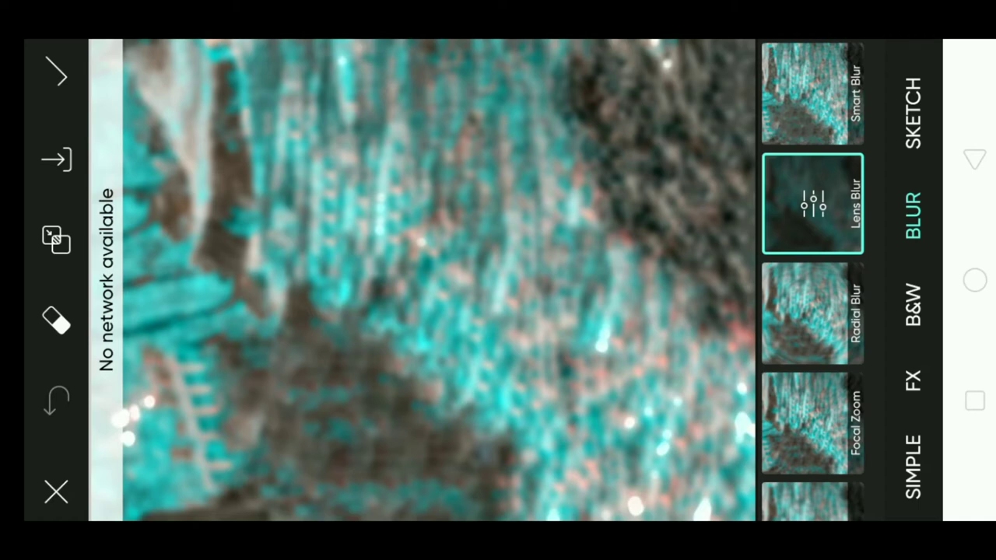
{"action": "left_click", "coordinate": [67, 74]}
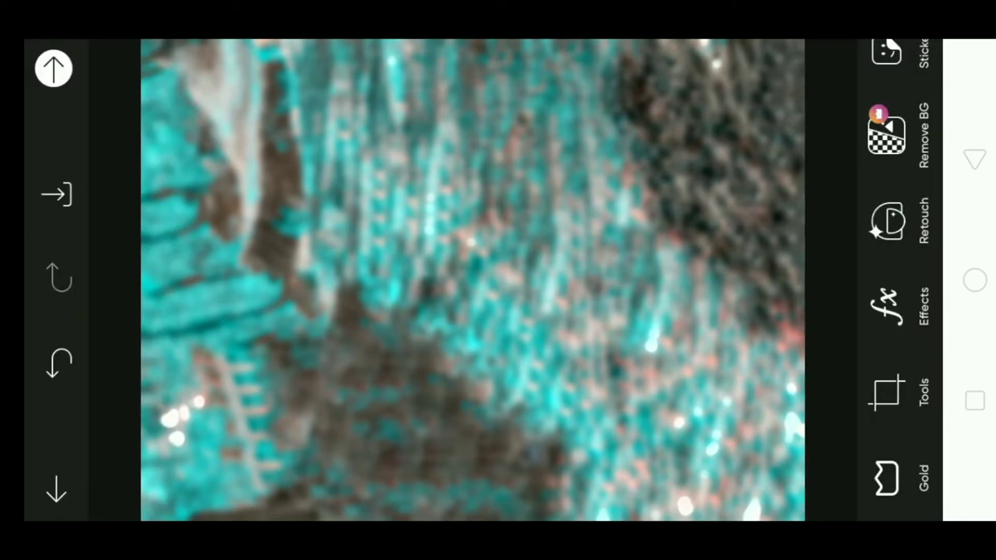
Apply the HDR effect from the FX category
{"action": "left_click", "coordinate": [899, 306]}
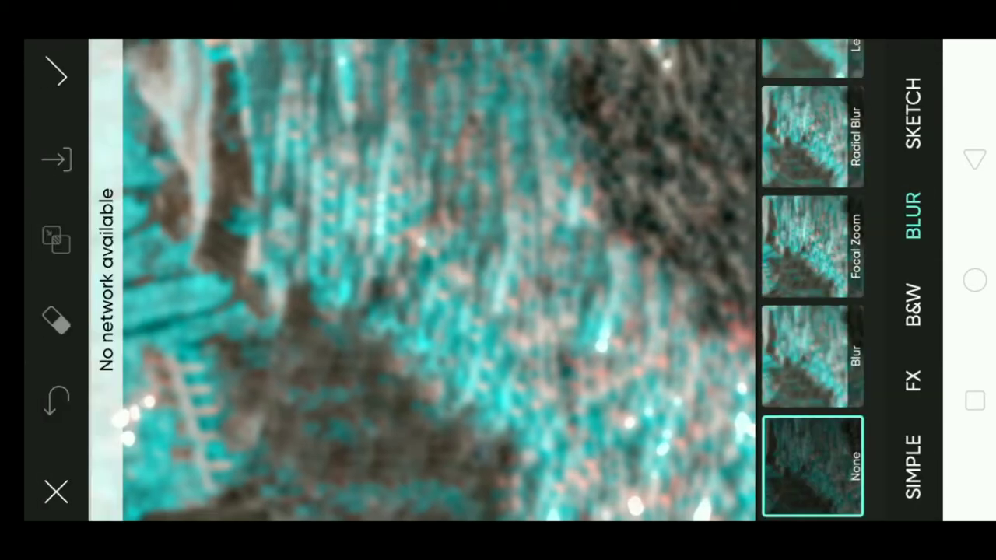
{"action": "left_click", "coordinate": [828, 120]}
{"action": "left_click", "coordinate": [904, 138]}
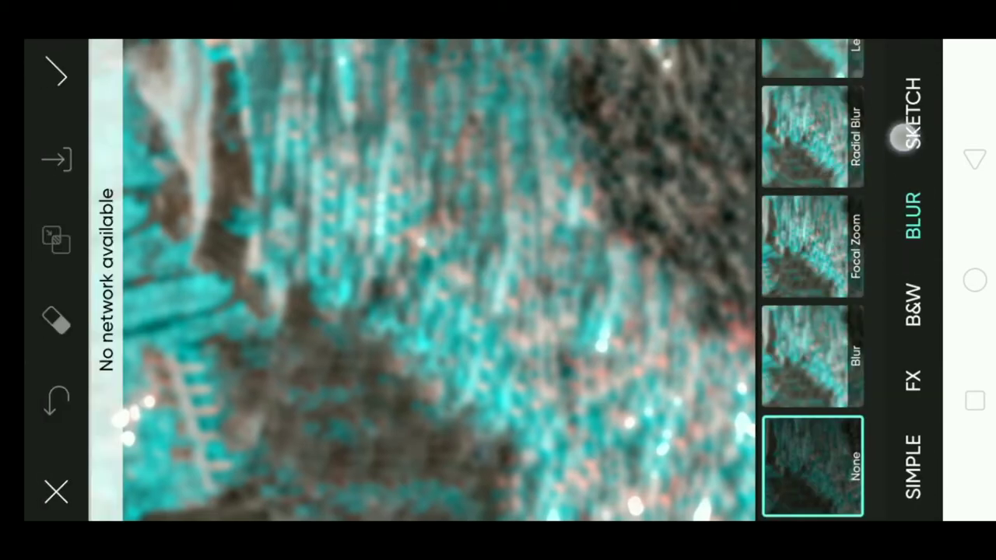
{"action": "left_click", "coordinate": [912, 304]}
{"action": "left_click", "coordinate": [904, 380]}
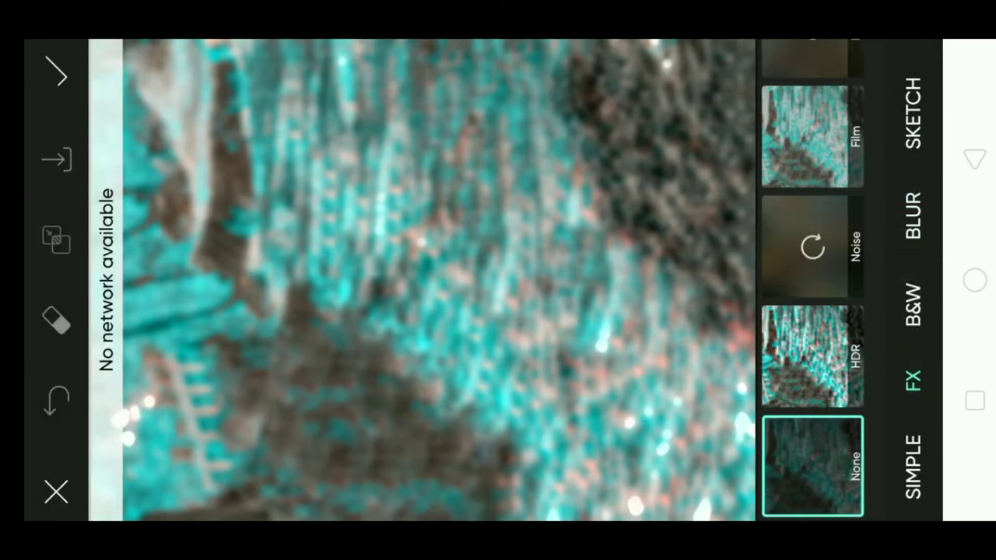
{"action": "left_click", "coordinate": [812, 356]}
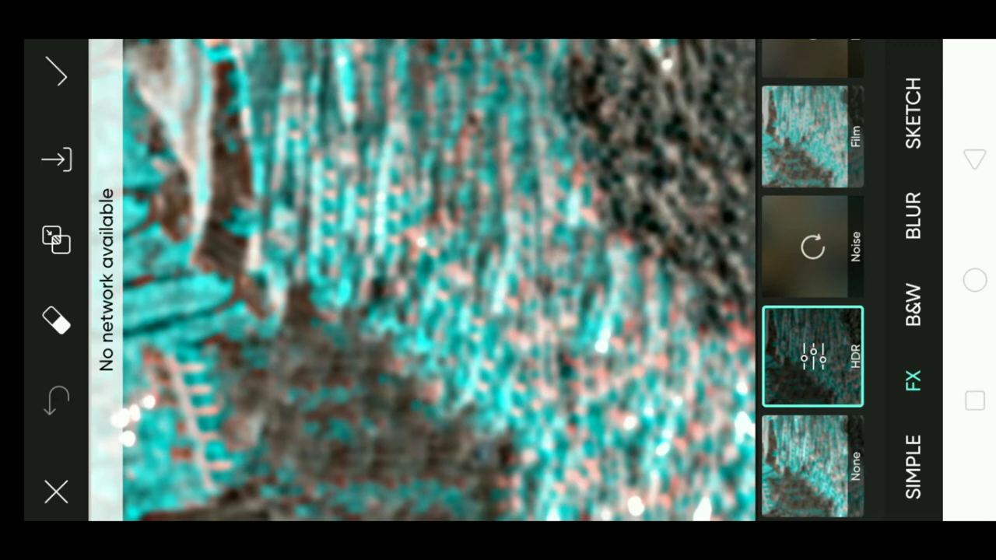
{"action": "left_click", "coordinate": [56, 73]}
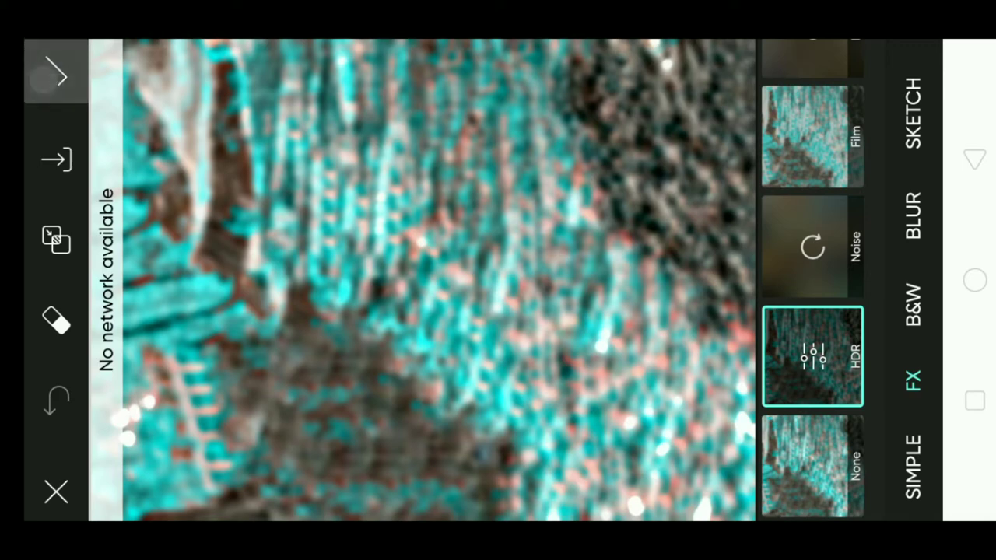
Apply Lens Blur with radius 100 and lightness 5 for a soft bokeh look
{"action": "left_click", "coordinate": [903, 305]}
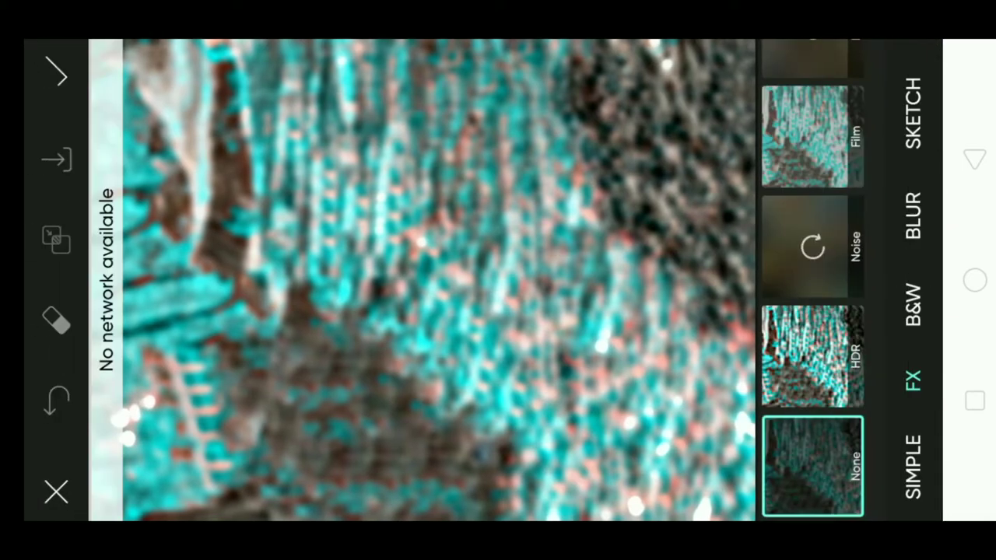
{"action": "left_click", "coordinate": [914, 216]}
{"action": "left_click_drag", "start_coordinate": [812, 389], "coordinate": [813, 280]}
{"action": "left_click", "coordinate": [809, 152]}
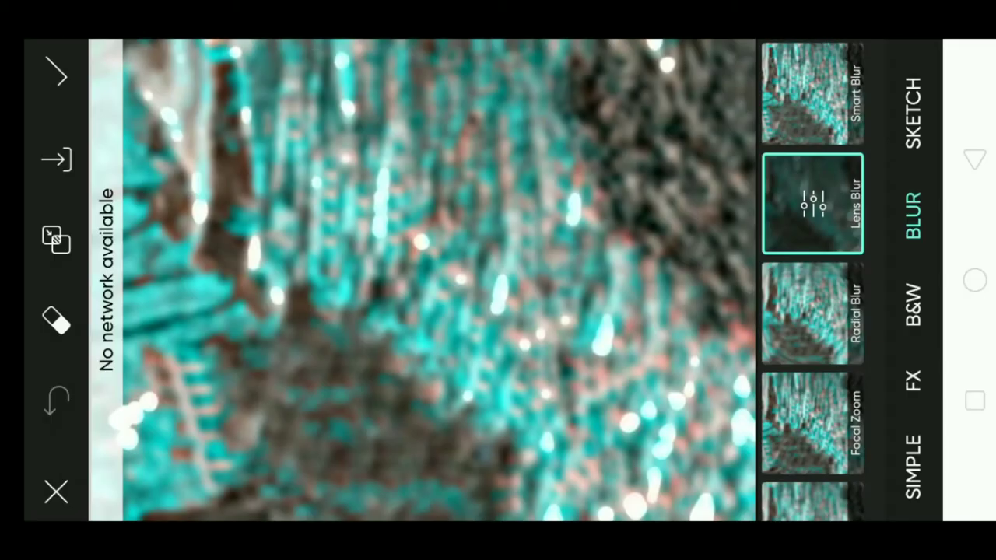
{"action": "left_click", "coordinate": [812, 204]}
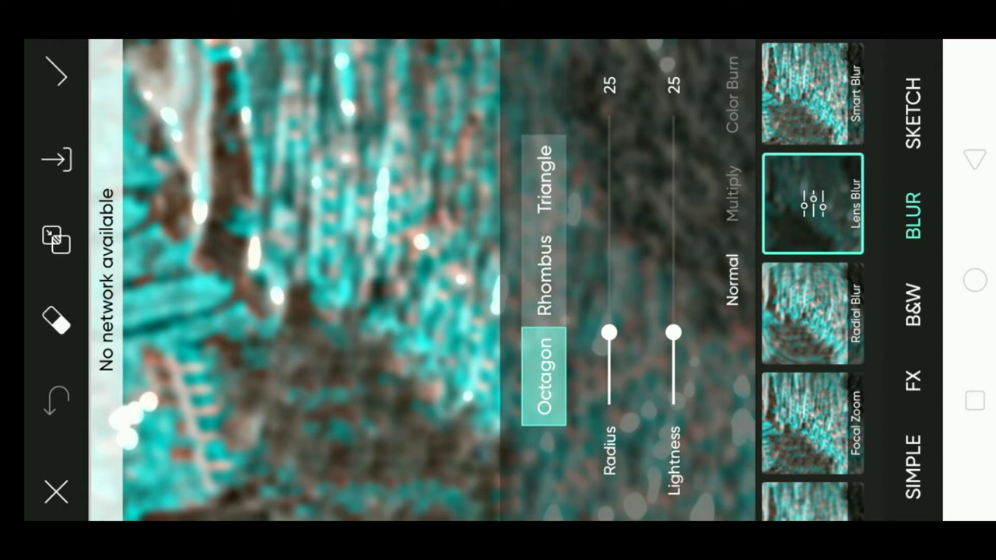
{"action": "left_click_drag", "start_coordinate": [609, 333], "coordinate": [609, 116]}
{"action": "mouse_move", "coordinate": [674, 333]}
{"action": "left_mouse_down"}
{"action": "mouse_move", "coordinate": [674, 115]}
{"action": "mouse_move", "coordinate": [674, 405]}
{"action": "mouse_move", "coordinate": [739, 389]}
{"action": "left_mouse_up"}
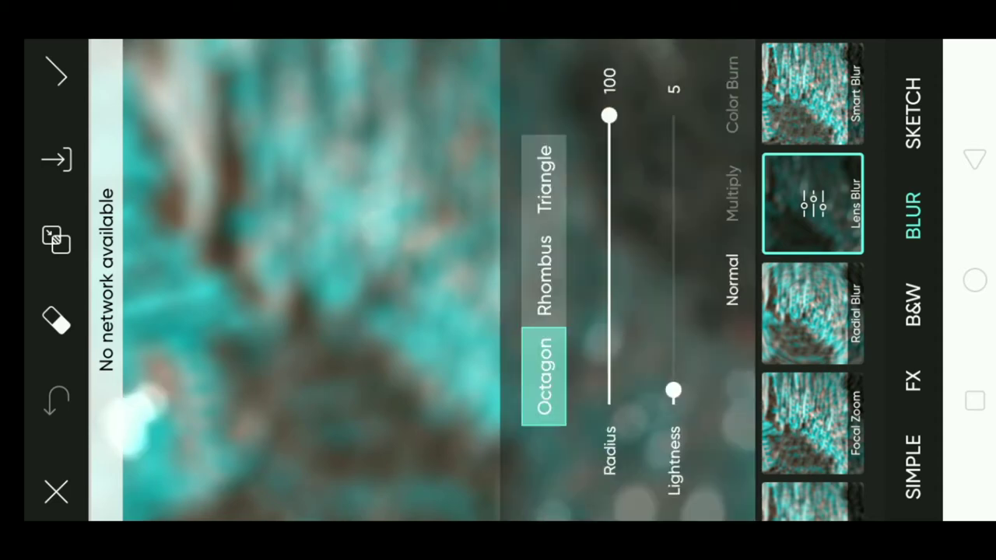
{"action": "left_click", "coordinate": [56, 74]}
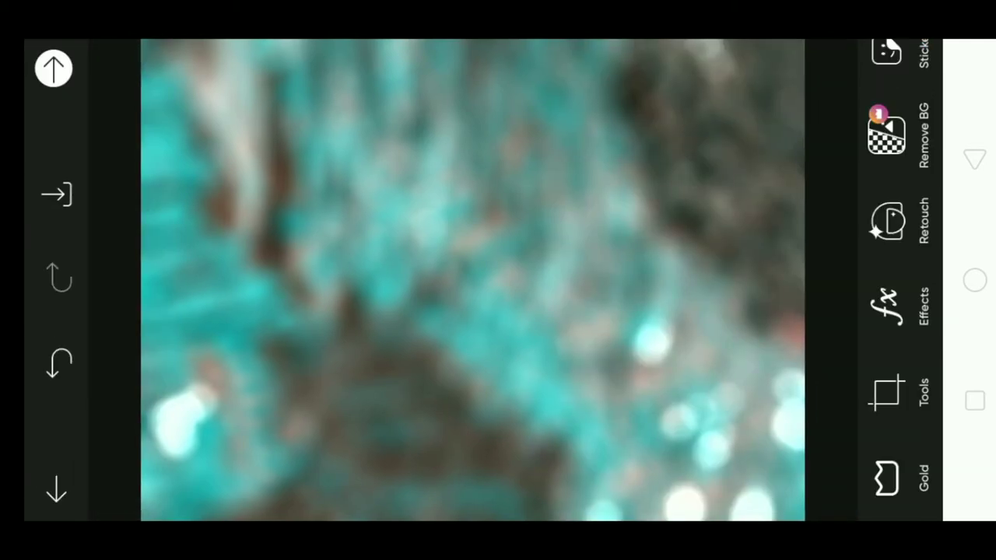
Save the blurred bokeh background to the gallery and open its sharing options
{"action": "left_click", "coordinate": [56, 195]}
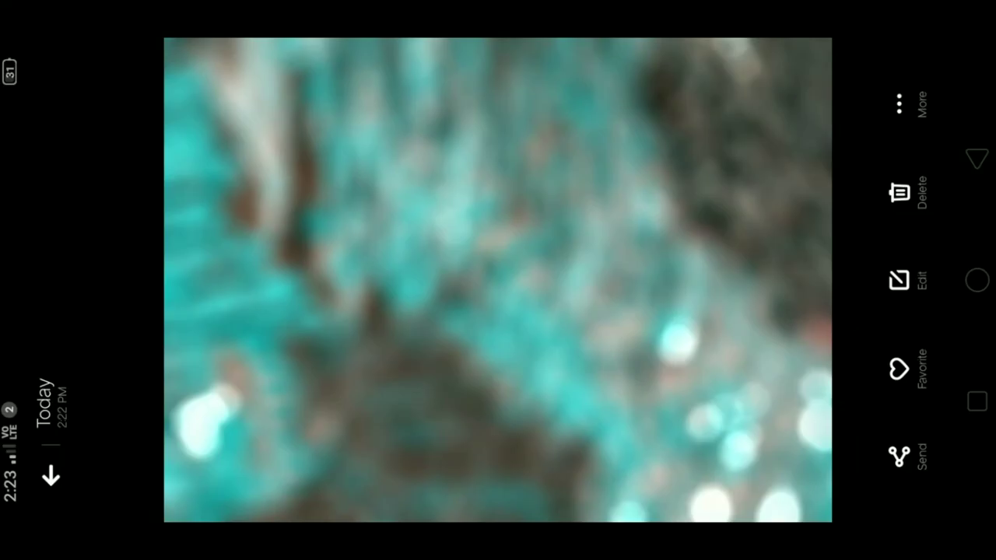
{"action": "left_click", "coordinate": [899, 455]}
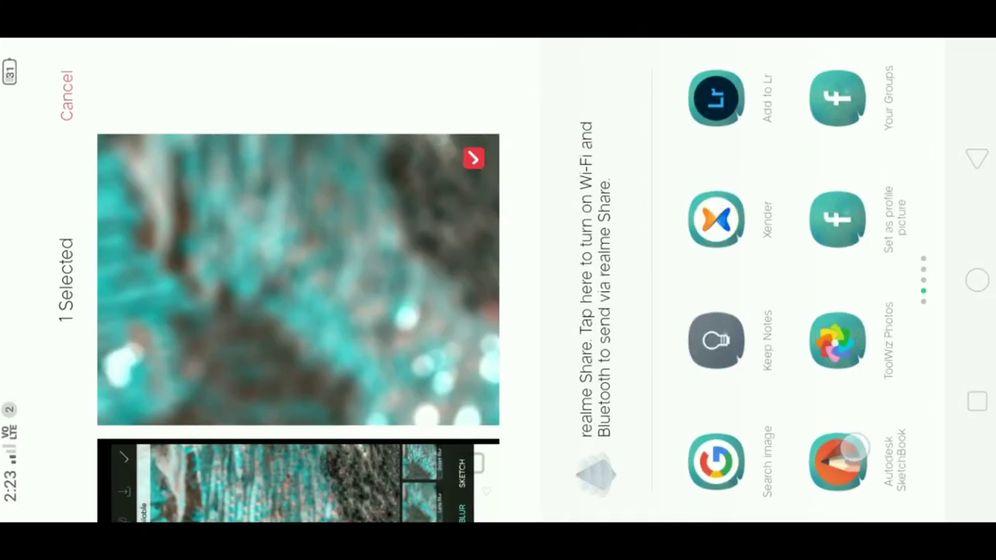
Open the bokeh background in Autodesk SketchBook and import the peach-sweater portrait on top
{"action": "left_click", "coordinate": [853, 446]}
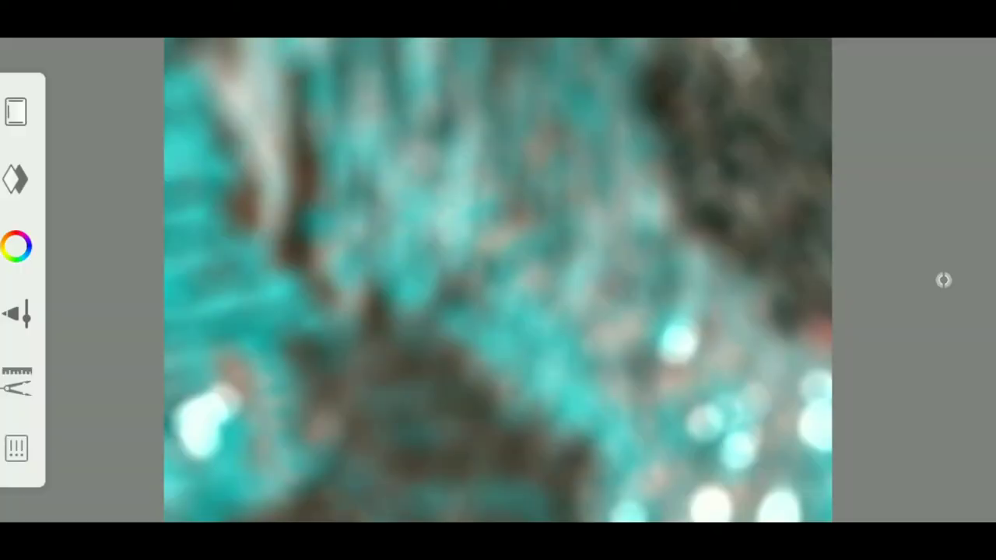
{"action": "left_click", "coordinate": [23, 379]}
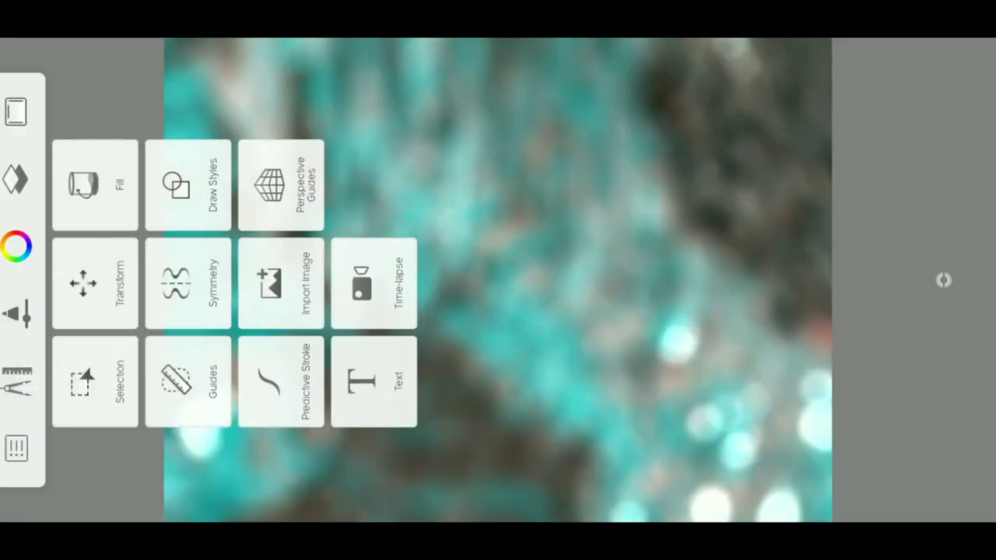
{"action": "left_click", "coordinate": [280, 284]}
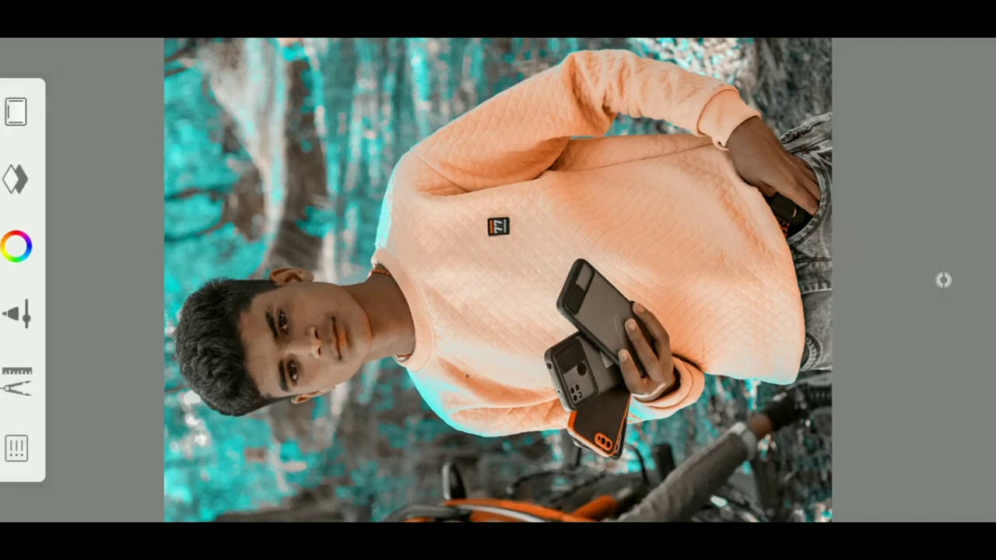
Select the Hard Eraser brush, shown at size 92.4, and view its settings
{"action": "left_click", "coordinate": [17, 313]}
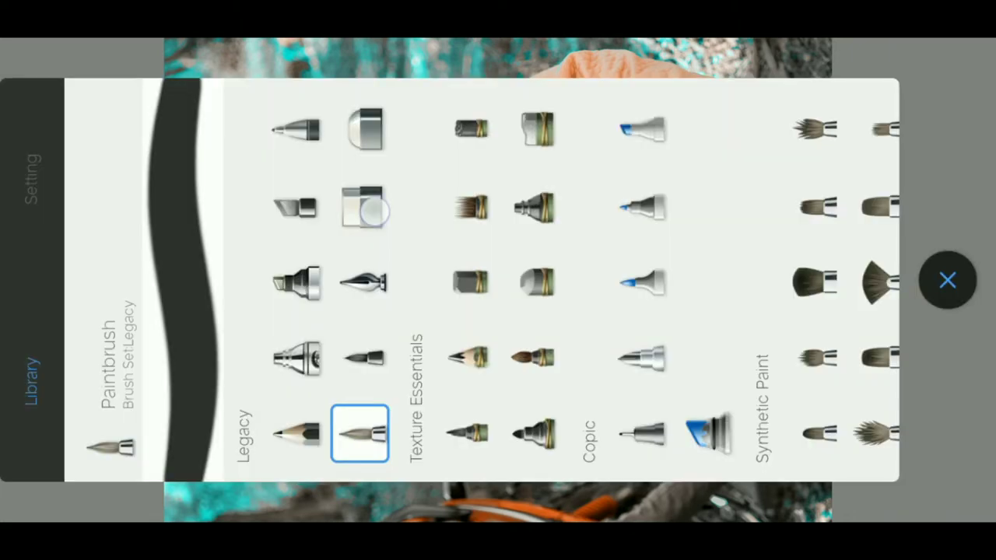
{"action": "left_click", "coordinate": [368, 207]}
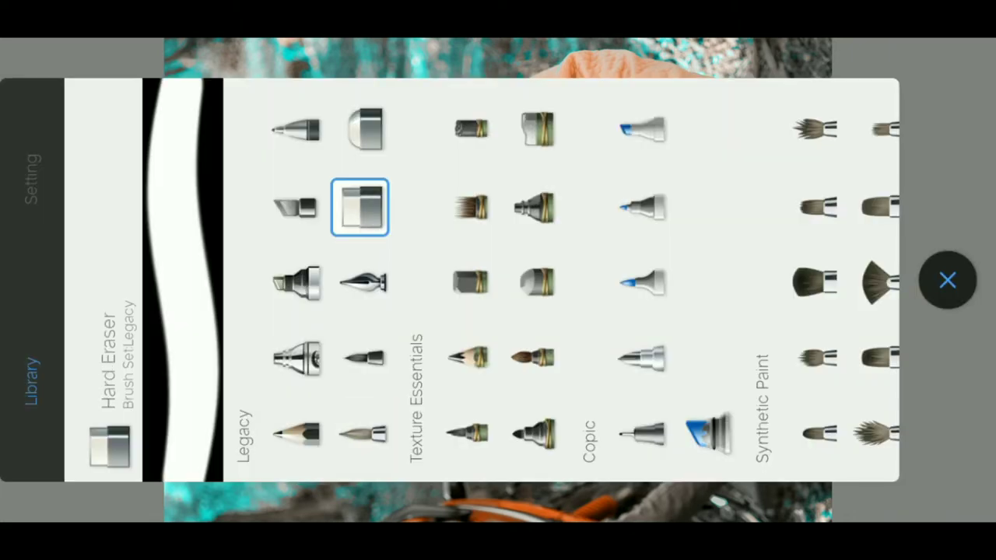
{"action": "left_click", "coordinate": [29, 159]}
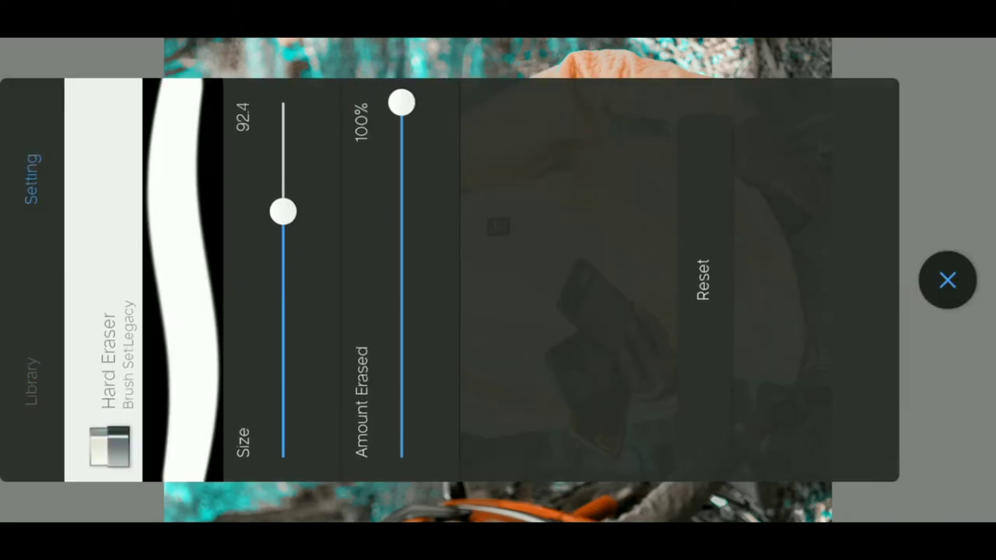
Enlarge the eraser to 285.2 and erase the sharp background above the shoulder
{"action": "left_click_drag", "start_coordinate": [281, 210], "coordinate": [282, 48]}
{"action": "left_click", "coordinate": [948, 280]}
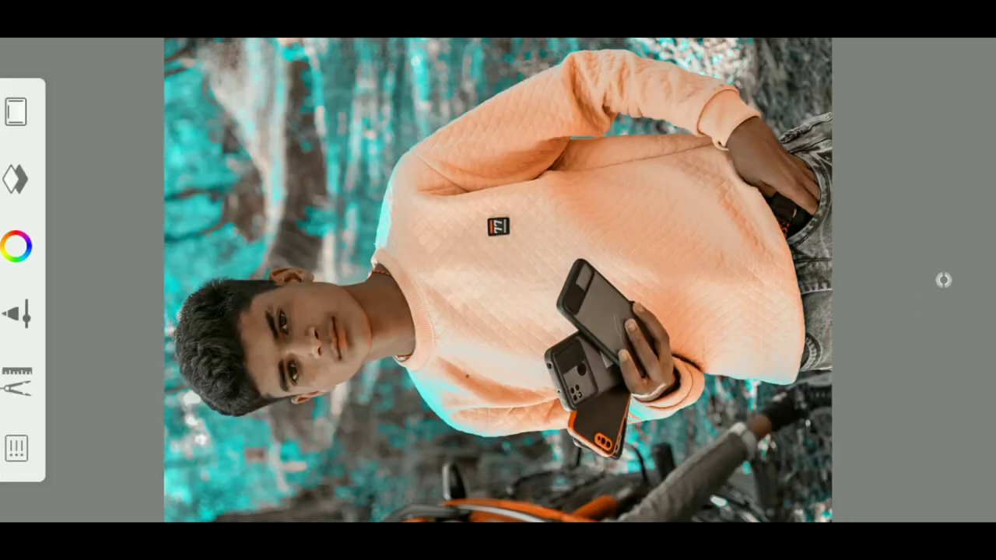
{"action": "mouse_move", "coordinate": [658, 367]}
{"action": "left_mouse_down"}
{"action": "mouse_move", "coordinate": [607, 256]}
{"action": "mouse_move", "coordinate": [504, 138]}
{"action": "mouse_move", "coordinate": [378, 108]}
{"action": "left_mouse_up"}
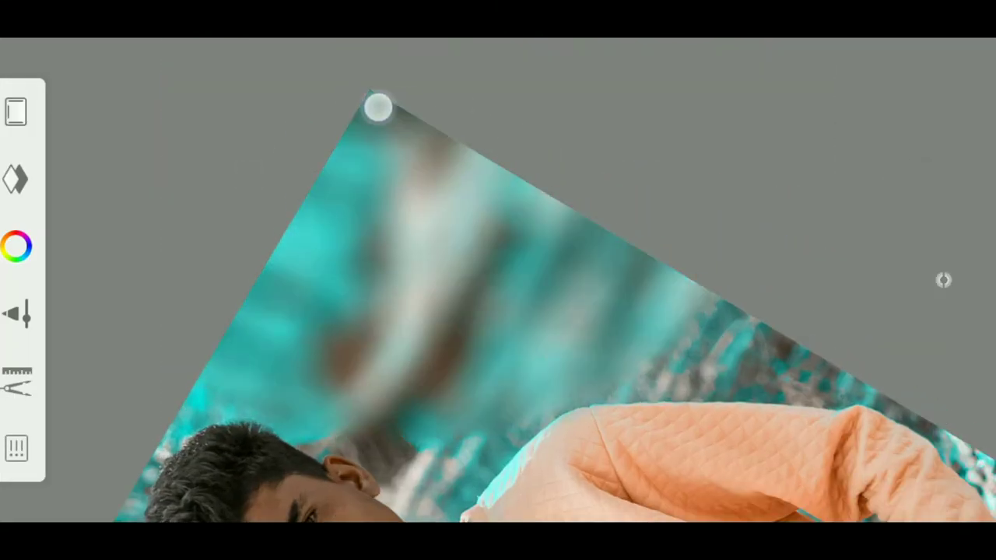
{"action": "left_click_drag", "start_coordinate": [498, 278], "coordinate": [498, 327]}
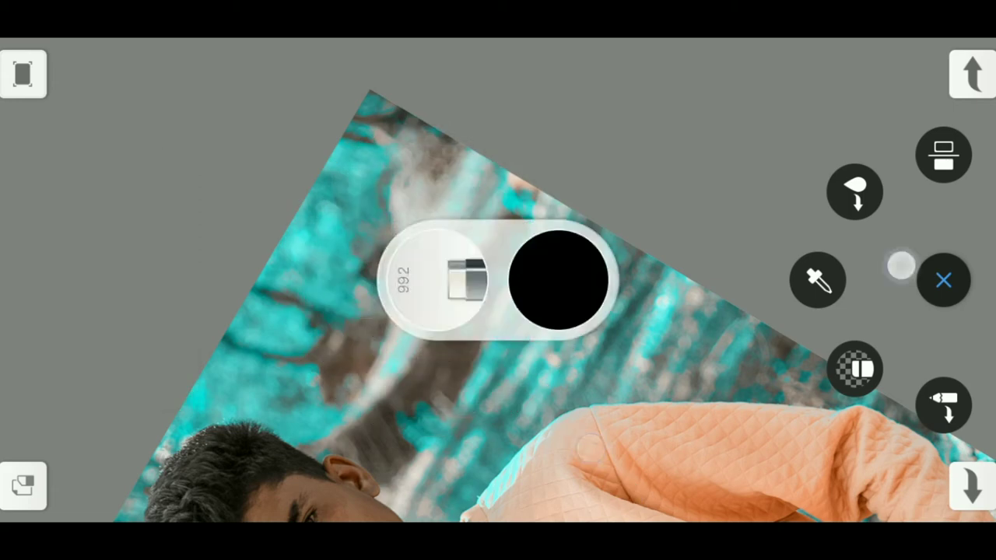
{"action": "left_click", "coordinate": [400, 107]}
{"action": "mouse_move", "coordinate": [236, 195]}
{"action": "left_mouse_down"}
{"action": "mouse_move", "coordinate": [425, 277]}
{"action": "mouse_move", "coordinate": [791, 287]}
{"action": "left_mouse_up"}
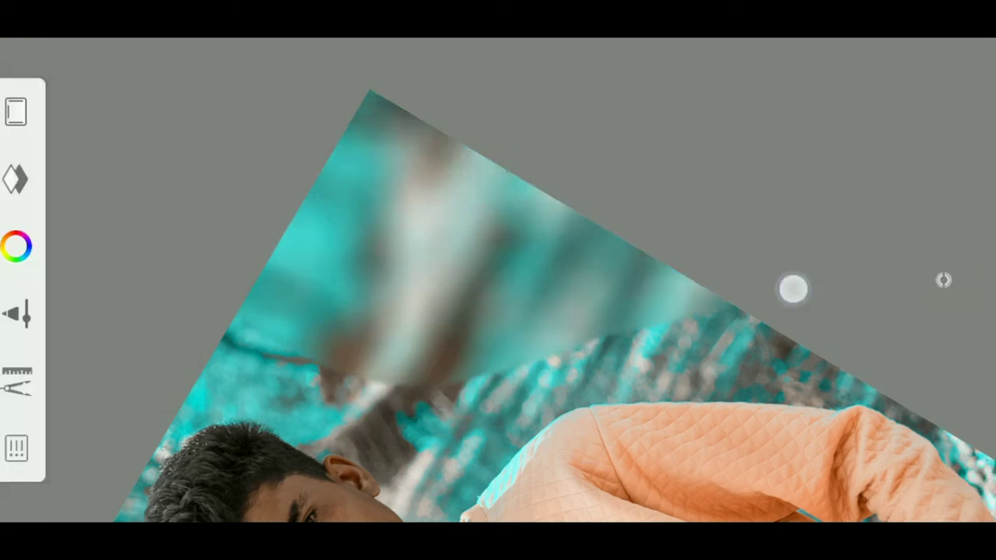
Rotate and zoom around the face, then straighten the view to show the whole photo
{"action": "mouse_move", "coordinate": [345, 195]}
{"action": "left_mouse_down"}
{"action": "mouse_move", "coordinate": [628, 202]}
{"action": "mouse_move", "coordinate": [398, 164]}
{"action": "left_mouse_up"}
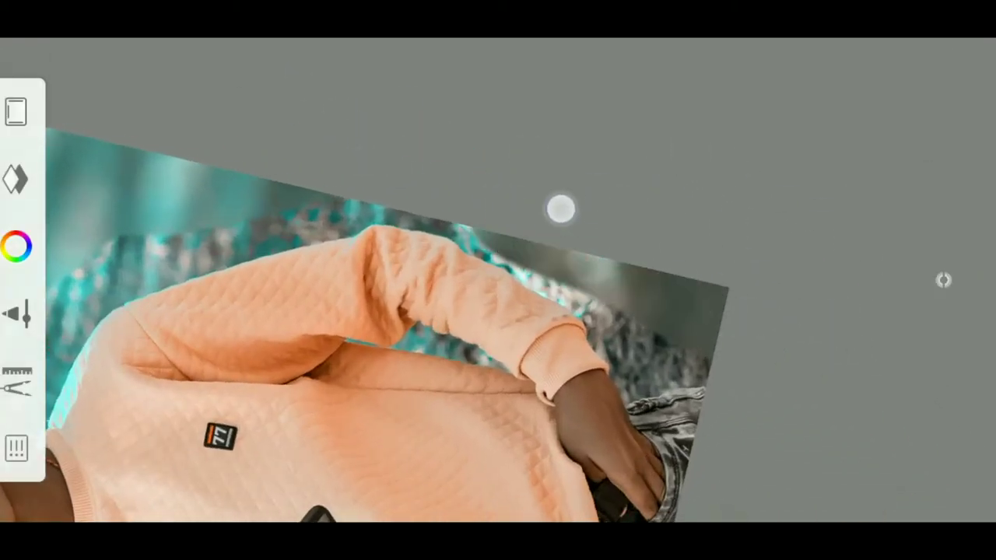
{"action": "left_click_drag", "start_coordinate": [560, 210], "coordinate": [303, 180]}
{"action": "mouse_move", "coordinate": [646, 190]}
{"action": "left_mouse_down"}
{"action": "mouse_move", "coordinate": [682, 184]}
{"action": "mouse_move", "coordinate": [422, 202]}
{"action": "mouse_move", "coordinate": [631, 200]}
{"action": "mouse_move", "coordinate": [692, 185]}
{"action": "mouse_move", "coordinate": [423, 195]}
{"action": "mouse_move", "coordinate": [471, 251]}
{"action": "mouse_move", "coordinate": [298, 236]}
{"action": "mouse_move", "coordinate": [432, 193]}
{"action": "mouse_move", "coordinate": [467, 196]}
{"action": "left_mouse_up"}
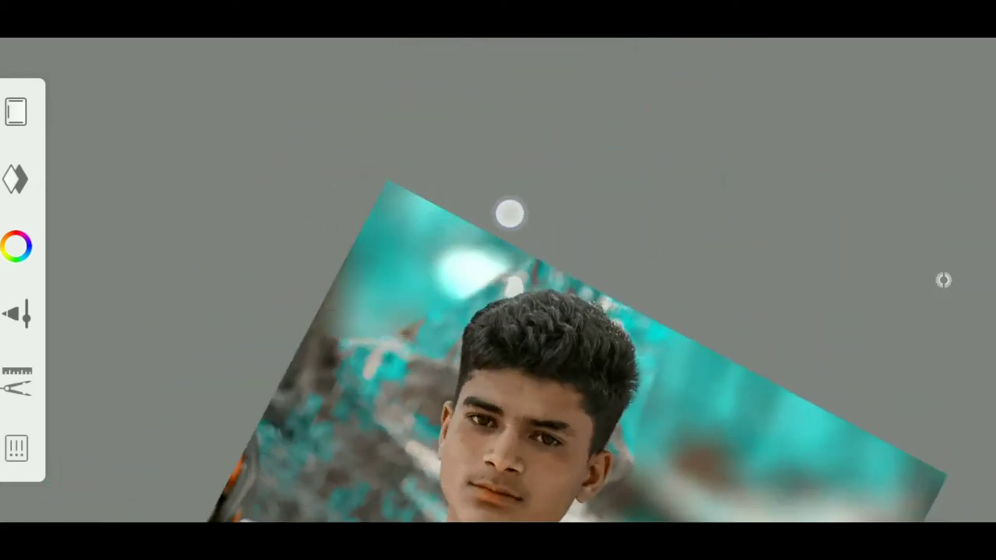
{"action": "left_click_drag", "start_coordinate": [544, 199], "coordinate": [440, 222]}
{"action": "mouse_move", "coordinate": [384, 278]}
{"action": "left_mouse_down"}
{"action": "mouse_move", "coordinate": [208, 309]}
{"action": "mouse_move", "coordinate": [221, 298]}
{"action": "left_mouse_up"}
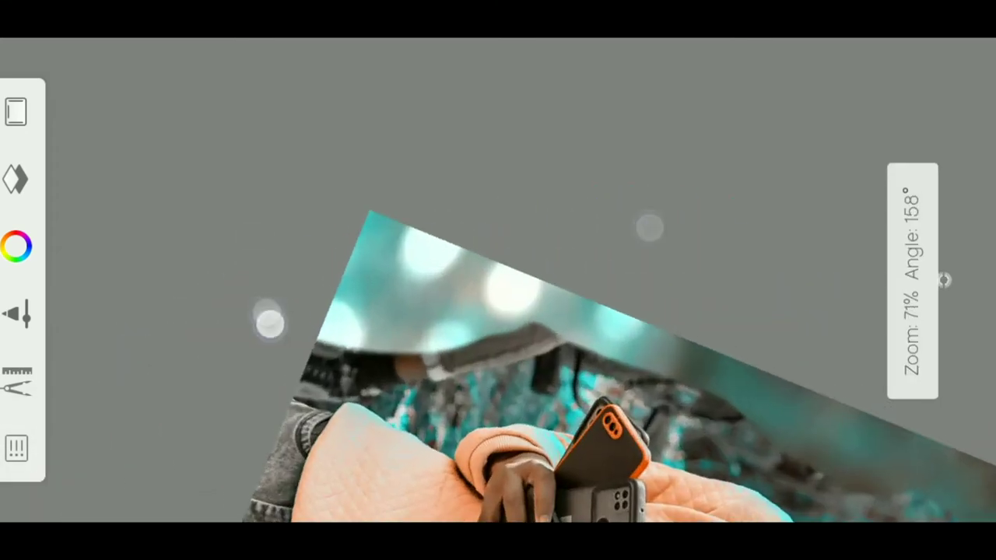
{"action": "left_click_drag", "start_coordinate": [269, 323], "coordinate": [523, 307]}
{"action": "left_click_drag", "start_coordinate": [682, 349], "coordinate": [529, 216]}
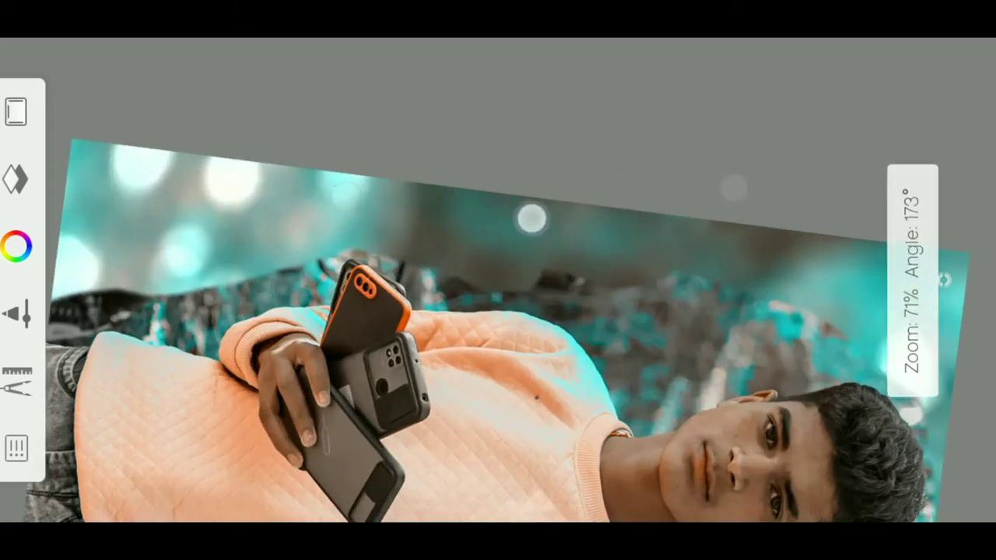
{"action": "mouse_move", "coordinate": [855, 306]}
{"action": "left_mouse_down"}
{"action": "mouse_move", "coordinate": [587, 332]}
{"action": "mouse_move", "coordinate": [452, 331]}
{"action": "mouse_move", "coordinate": [589, 320]}
{"action": "left_mouse_up"}
{"action": "left_click_drag", "start_coordinate": [701, 257], "coordinate": [787, 200]}
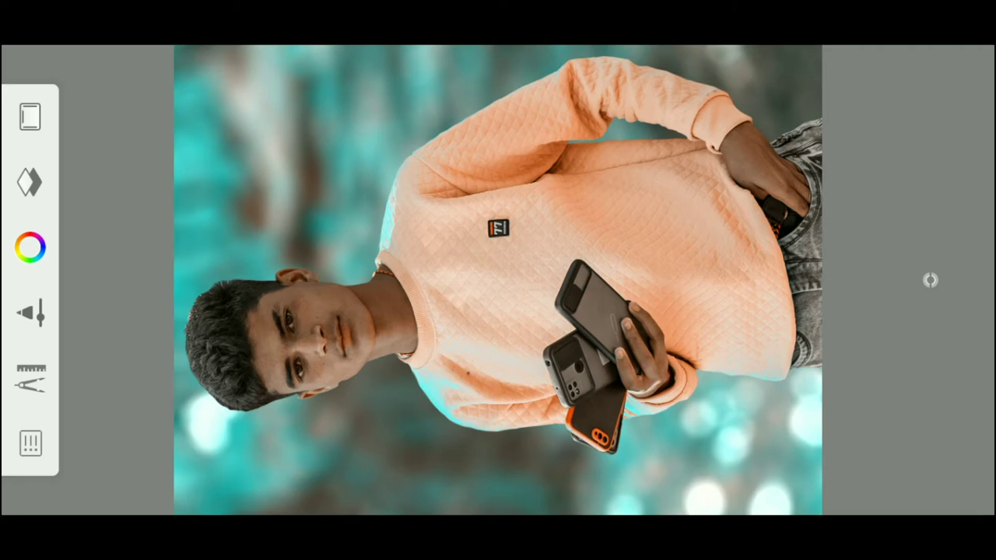
Duplicate the portrait layer in the Layers panel
{"action": "left_click", "coordinate": [30, 182]}
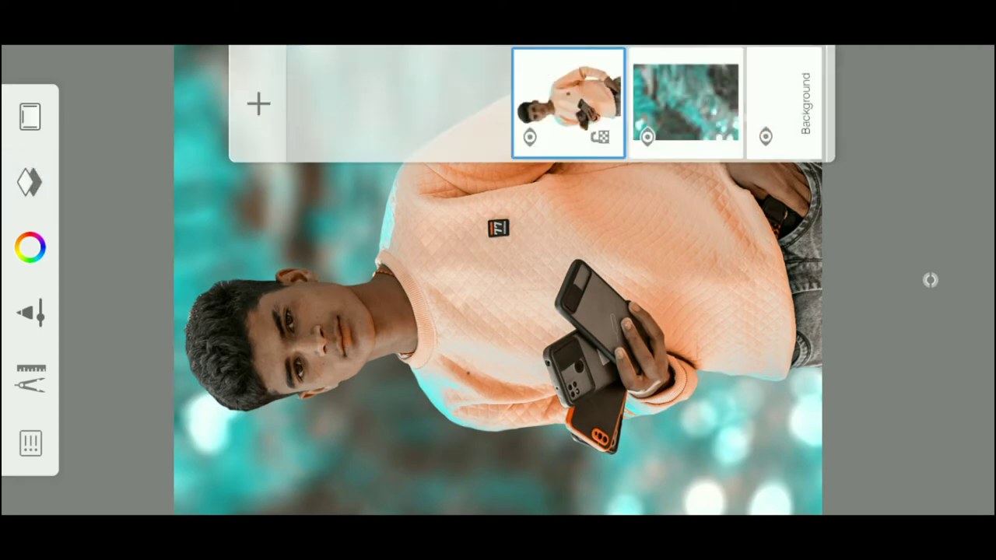
{"action": "left_click", "coordinate": [568, 101]}
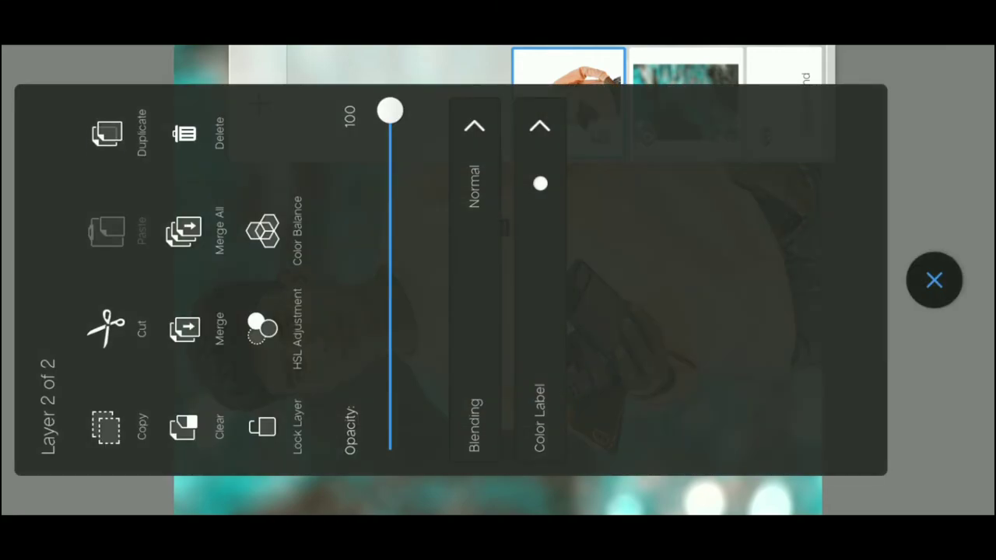
{"action": "left_click", "coordinate": [109, 133]}
Choose the Smudge Round Bristle Brush at size 7.8, flow 4% and strength 10%
{"action": "left_click", "coordinate": [49, 314]}
{"action": "scroll", "coordinate": [498, 280], "scroll_direction": "right", "scroll_amount": 3}
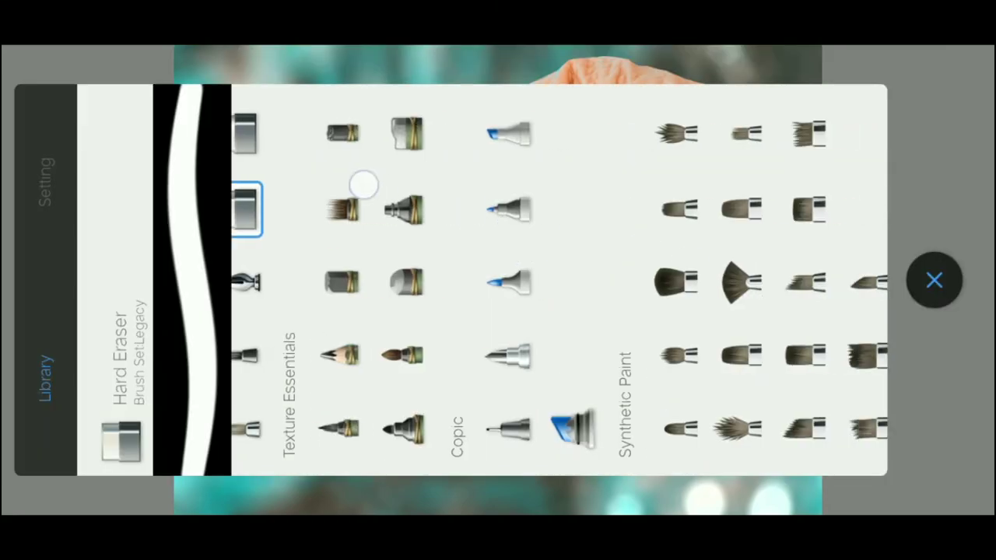
{"action": "scroll", "coordinate": [498, 280], "scroll_direction": "right", "scroll_amount": 5}
{"action": "scroll", "coordinate": [498, 280], "scroll_direction": "right", "scroll_amount": 5}
{"action": "scroll", "coordinate": [476, 224], "scroll_direction": "right", "scroll_amount": 5}
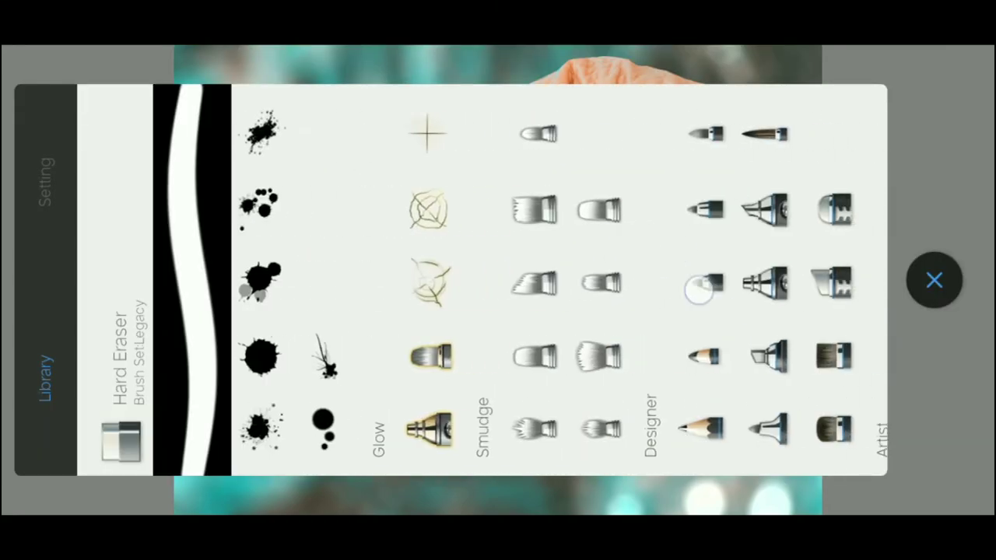
{"action": "left_click", "coordinate": [507, 429]}
{"action": "left_click", "coordinate": [509, 355]}
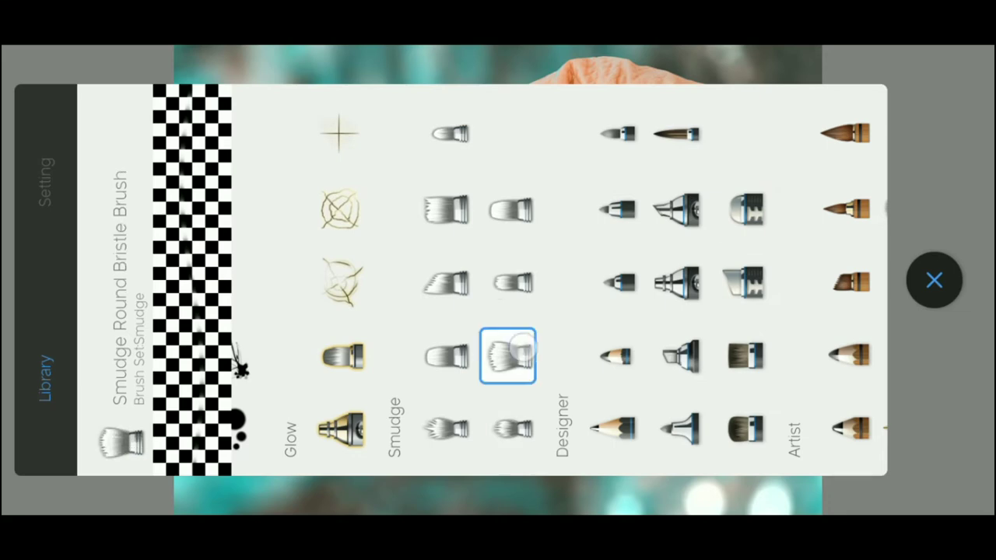
{"action": "left_click", "coordinate": [46, 180]}
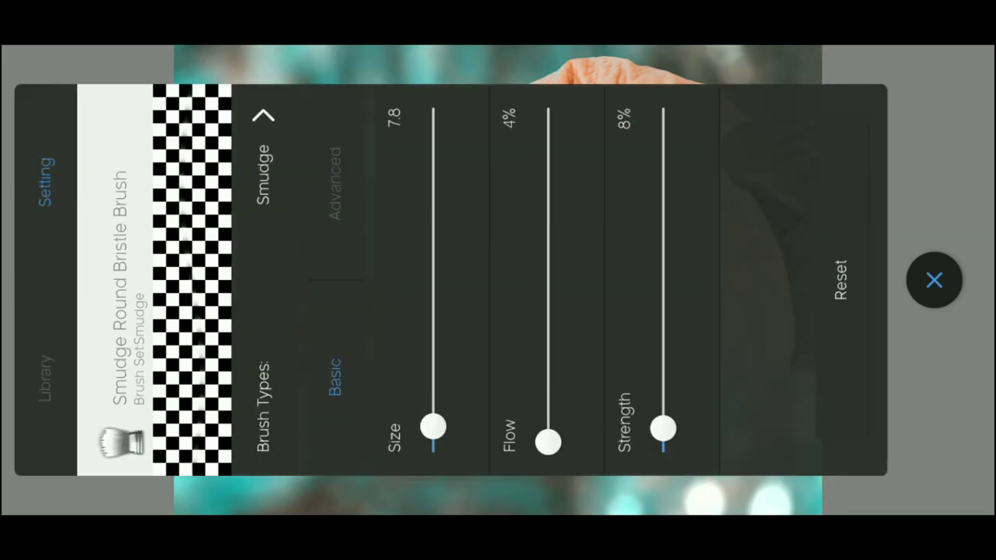
{"action": "left_click_drag", "start_coordinate": [689, 428], "coordinate": [714, 410]}
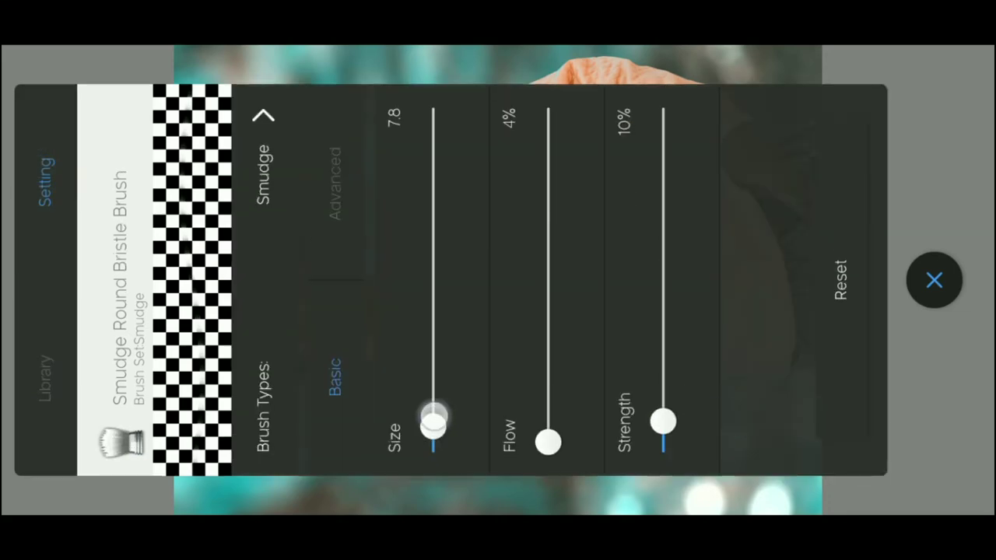
{"action": "left_click_drag", "start_coordinate": [434, 416], "coordinate": [483, 384]}
{"action": "left_click", "coordinate": [933, 280]}
Smudge the cheek and upper-cheek skin smooth, enlarging the smudge brush partway
{"action": "scroll", "coordinate": [428, 260], "scroll_direction": "up", "scroll_amount": 2}
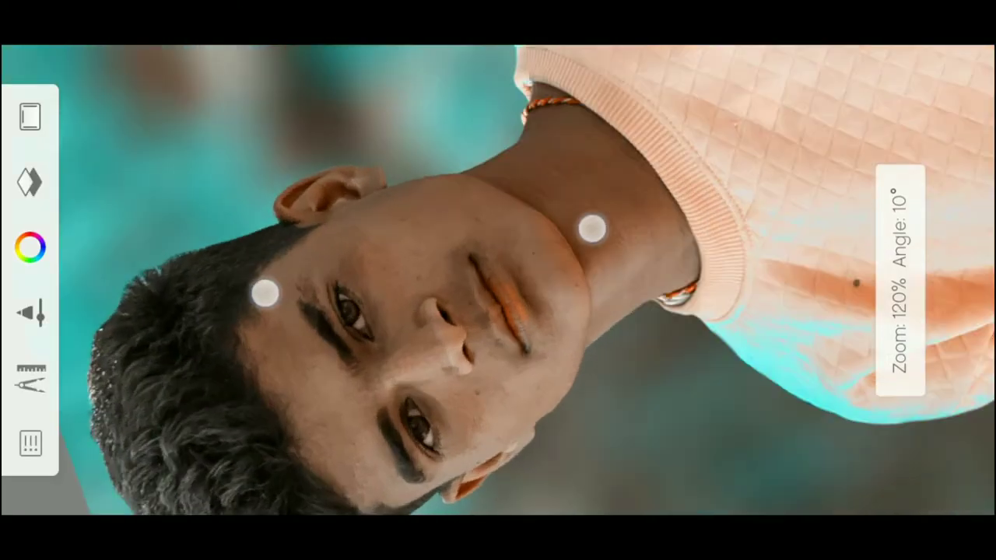
{"action": "scroll", "coordinate": [428, 260], "scroll_direction": "up", "scroll_amount": 5}
{"action": "left_click_drag", "start_coordinate": [567, 277], "coordinate": [565, 399]}
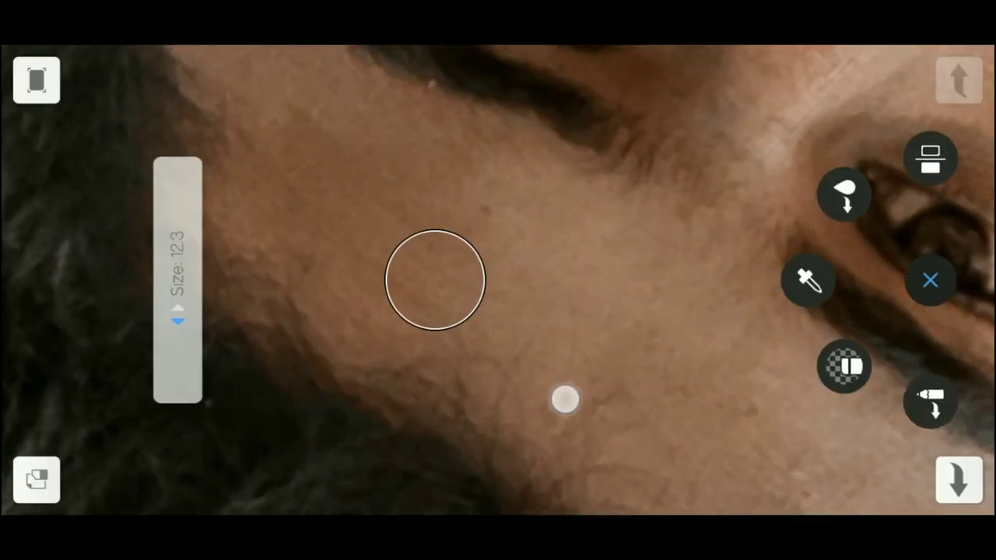
{"action": "left_click_drag", "start_coordinate": [614, 262], "coordinate": [627, 226]}
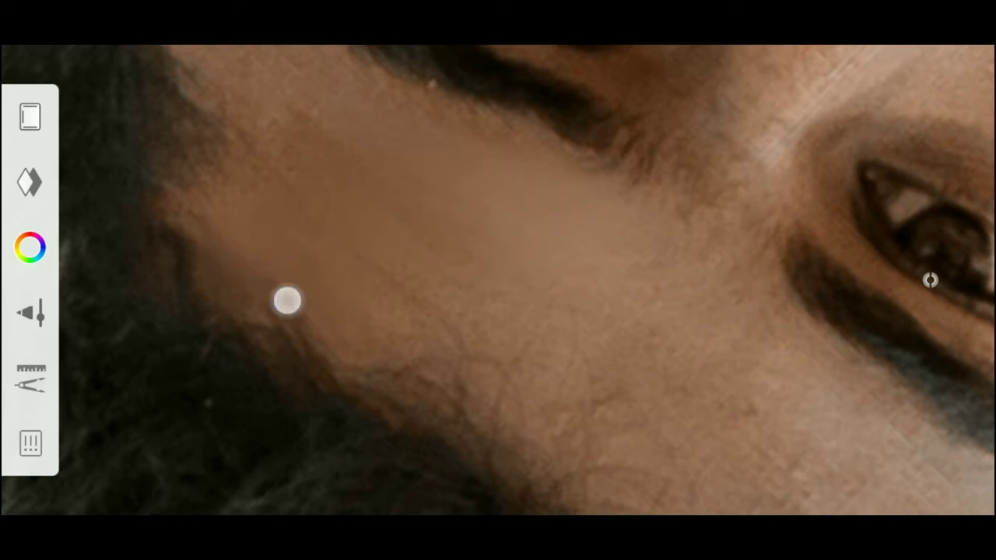
{"action": "left_click_drag", "start_coordinate": [291, 304], "coordinate": [399, 127]}
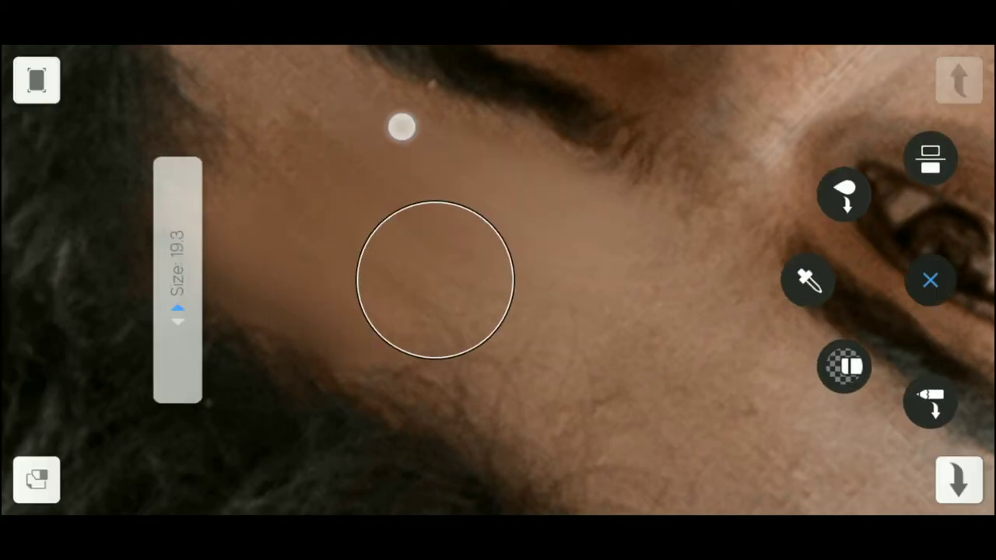
{"action": "left_click", "coordinate": [512, 363]}
{"action": "left_click_drag", "start_coordinate": [462, 397], "coordinate": [344, 244]}
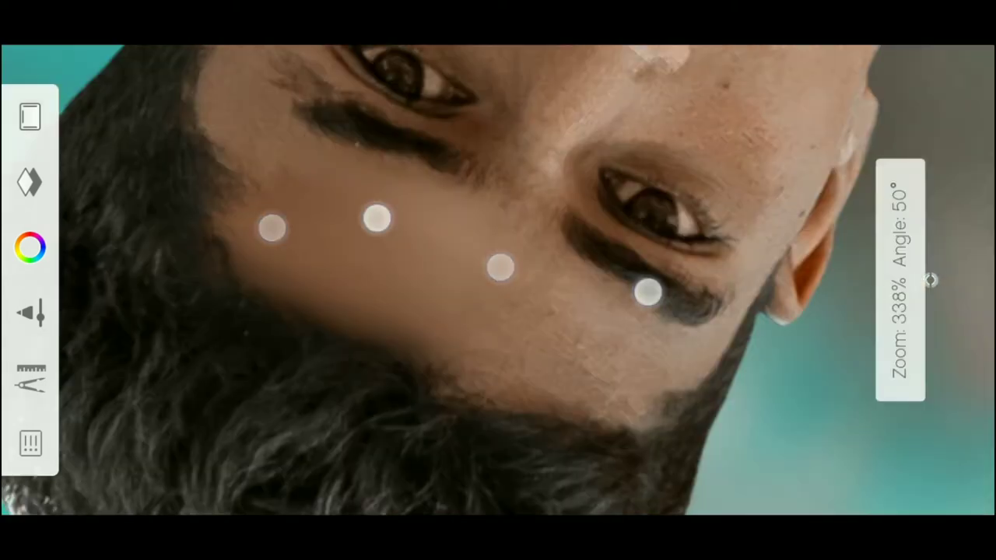
Smooth the forehead near the brow while turning the view around the eyes, jaw and hand
{"action": "mouse_move", "coordinate": [341, 322]}
{"action": "left_mouse_down"}
{"action": "mouse_move", "coordinate": [289, 296]}
{"action": "mouse_move", "coordinate": [515, 320]}
{"action": "mouse_move", "coordinate": [619, 297]}
{"action": "left_mouse_up"}
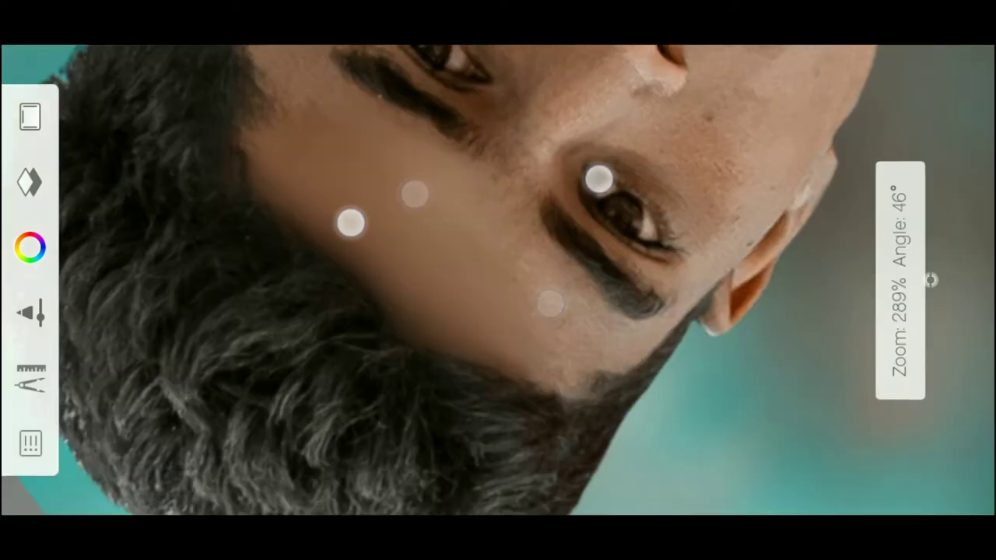
{"action": "left_click_drag", "start_coordinate": [589, 253], "coordinate": [365, 237]}
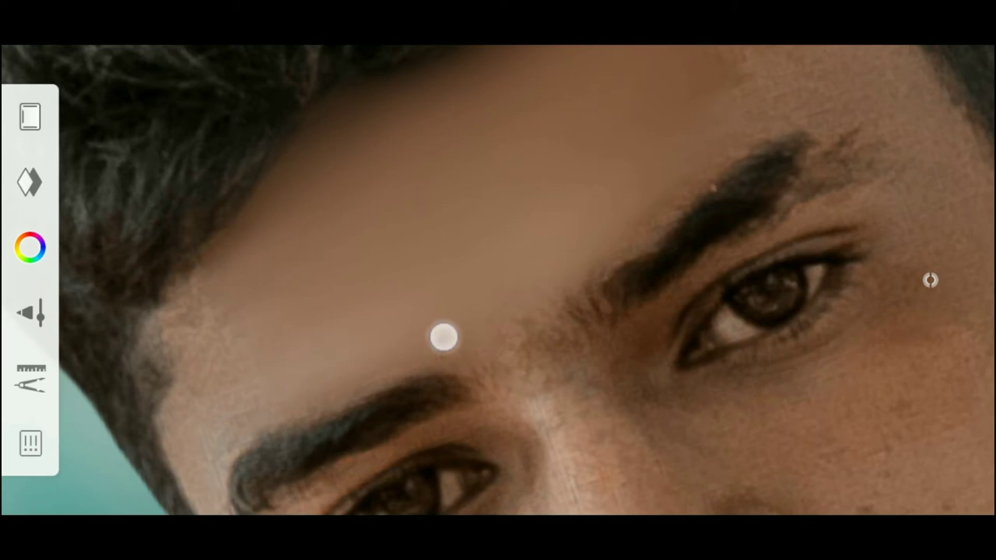
{"action": "left_click_drag", "start_coordinate": [531, 227], "coordinate": [651, 151]}
{"action": "left_click_drag", "start_coordinate": [725, 119], "coordinate": [532, 366]}
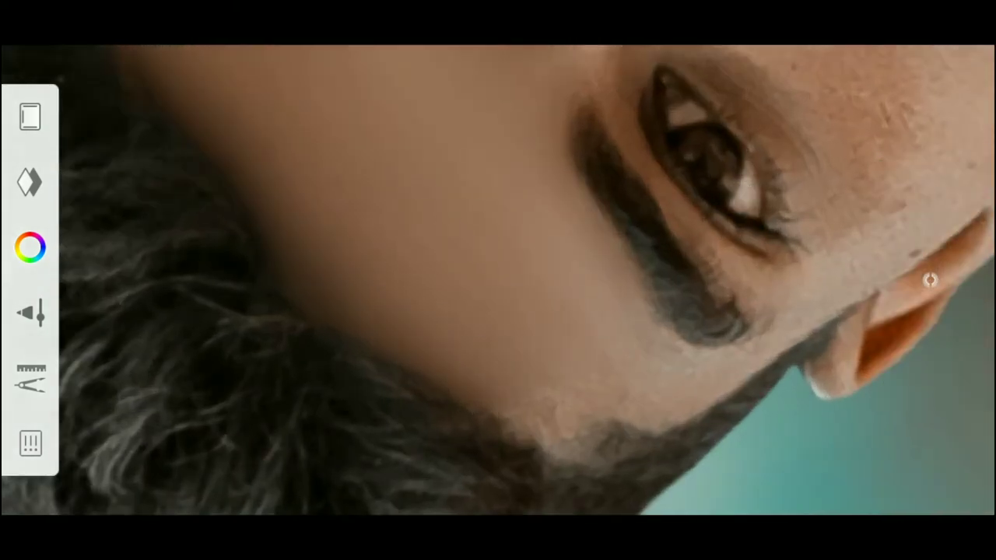
{"action": "left_click_drag", "start_coordinate": [376, 194], "coordinate": [402, 235]}
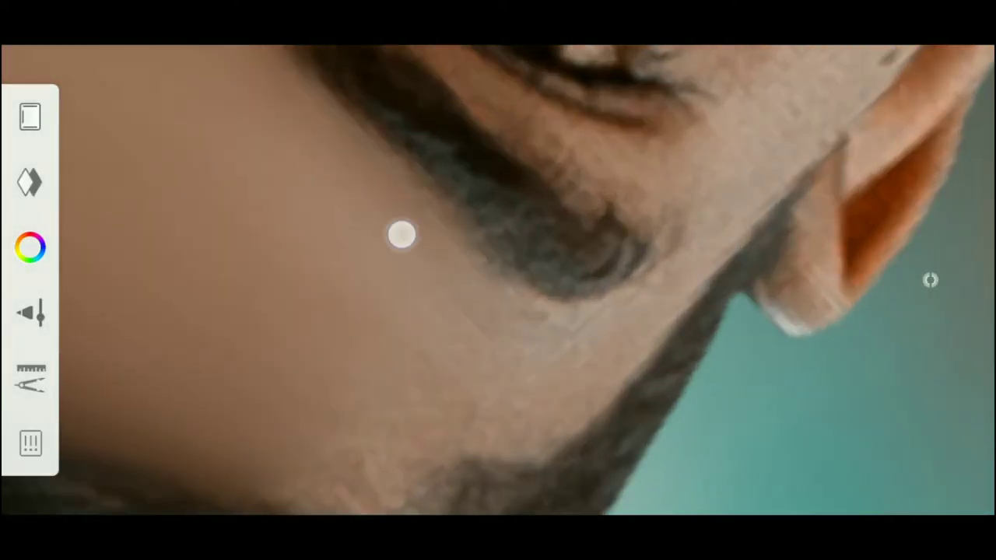
{"action": "left_click_drag", "start_coordinate": [504, 362], "coordinate": [304, 270]}
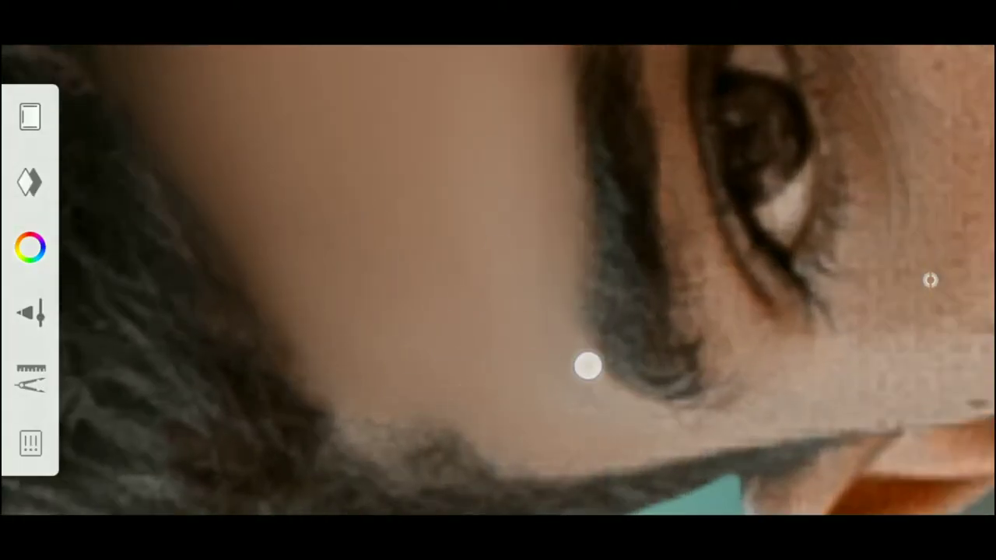
{"action": "left_click_drag", "start_coordinate": [535, 115], "coordinate": [599, 298]}
{"action": "left_click_drag", "start_coordinate": [457, 279], "coordinate": [333, 195]}
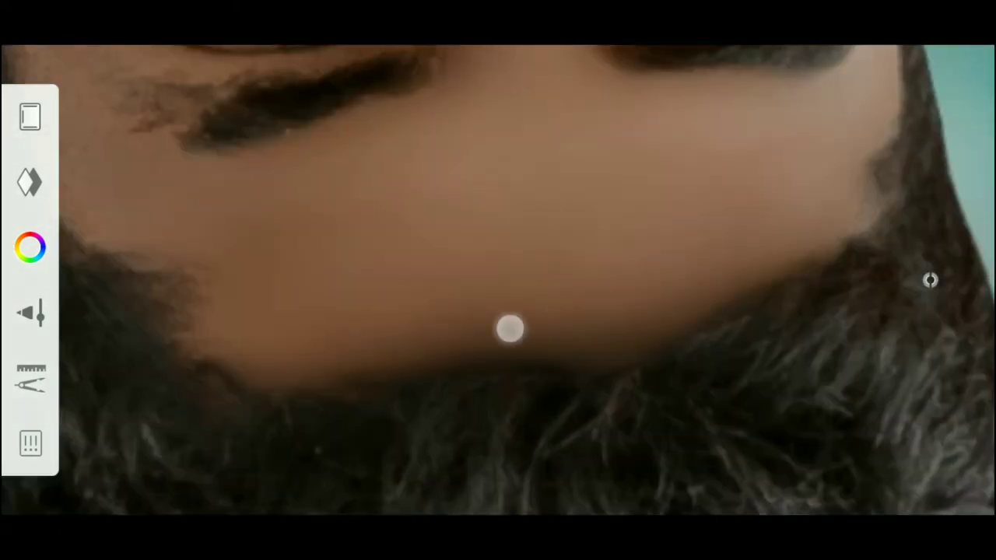
{"action": "mouse_move", "coordinate": [509, 329]}
{"action": "left_mouse_down"}
{"action": "mouse_move", "coordinate": [558, 223]}
{"action": "mouse_move", "coordinate": [396, 178]}
{"action": "mouse_move", "coordinate": [534, 356]}
{"action": "mouse_move", "coordinate": [692, 283]}
{"action": "mouse_move", "coordinate": [691, 196]}
{"action": "mouse_move", "coordinate": [564, 336]}
{"action": "mouse_move", "coordinate": [791, 202]}
{"action": "mouse_move", "coordinate": [804, 149]}
{"action": "mouse_move", "coordinate": [667, 286]}
{"action": "mouse_move", "coordinate": [444, 271]}
{"action": "mouse_move", "coordinate": [627, 304]}
{"action": "mouse_move", "coordinate": [459, 273]}
{"action": "left_mouse_up"}
{"action": "mouse_move", "coordinate": [714, 381]}
{"action": "left_mouse_down"}
{"action": "mouse_move", "coordinate": [380, 294]}
{"action": "mouse_move", "coordinate": [600, 330]}
{"action": "mouse_move", "coordinate": [752, 229]}
{"action": "mouse_move", "coordinate": [554, 307]}
{"action": "mouse_move", "coordinate": [573, 277]}
{"action": "mouse_move", "coordinate": [627, 329]}
{"action": "mouse_move", "coordinate": [351, 249]}
{"action": "mouse_move", "coordinate": [524, 322]}
{"action": "mouse_move", "coordinate": [402, 233]}
{"action": "left_mouse_up"}
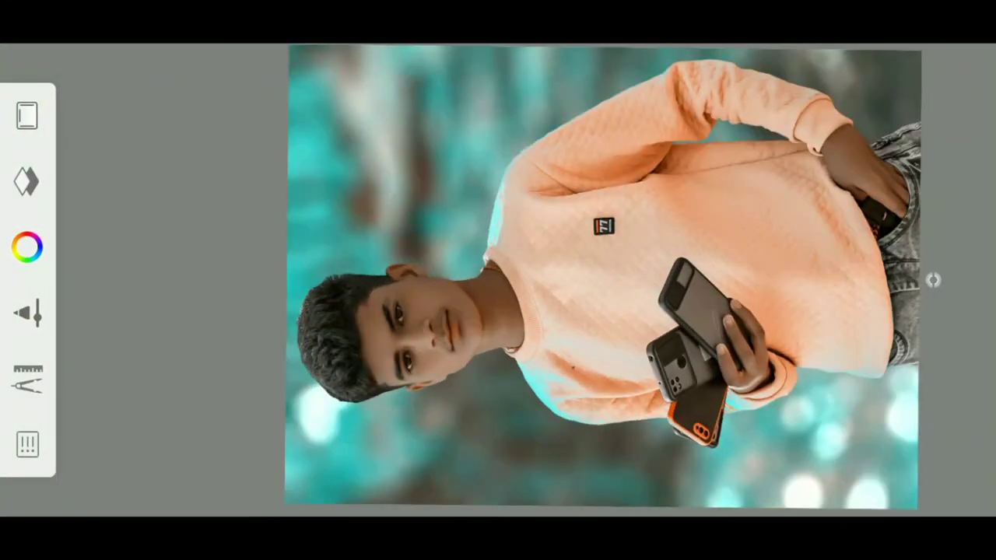
Give the bokeh layer an HSL adjustment: hue toward green, more saturation, slightly lower lightness
{"action": "left_click", "coordinate": [27, 182]}
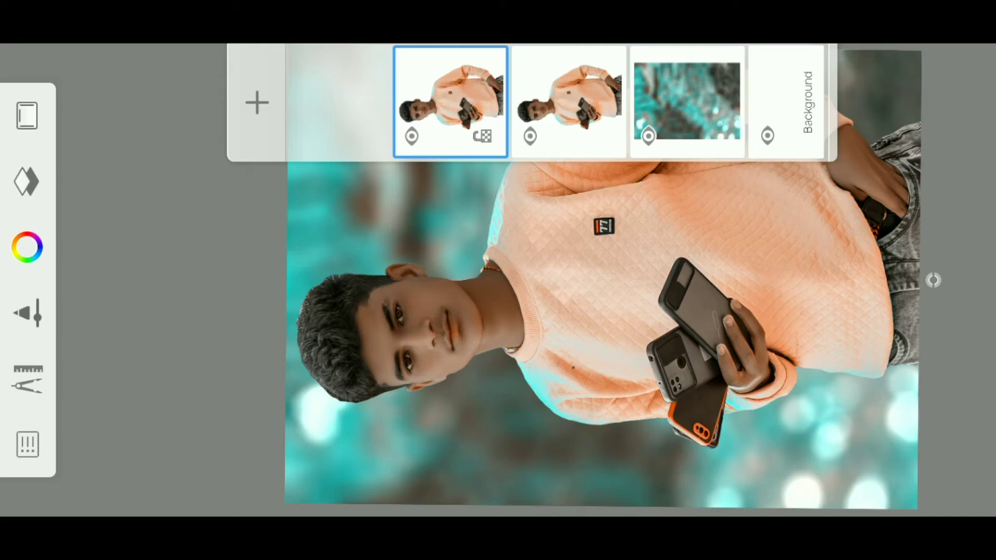
{"action": "left_click", "coordinate": [686, 101]}
{"action": "left_click", "coordinate": [687, 101]}
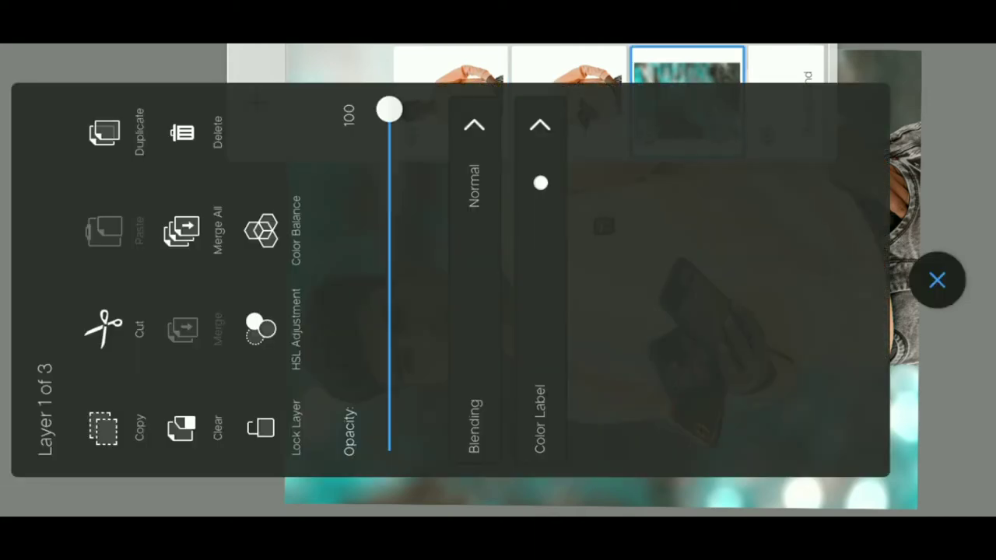
{"action": "left_click", "coordinate": [261, 328]}
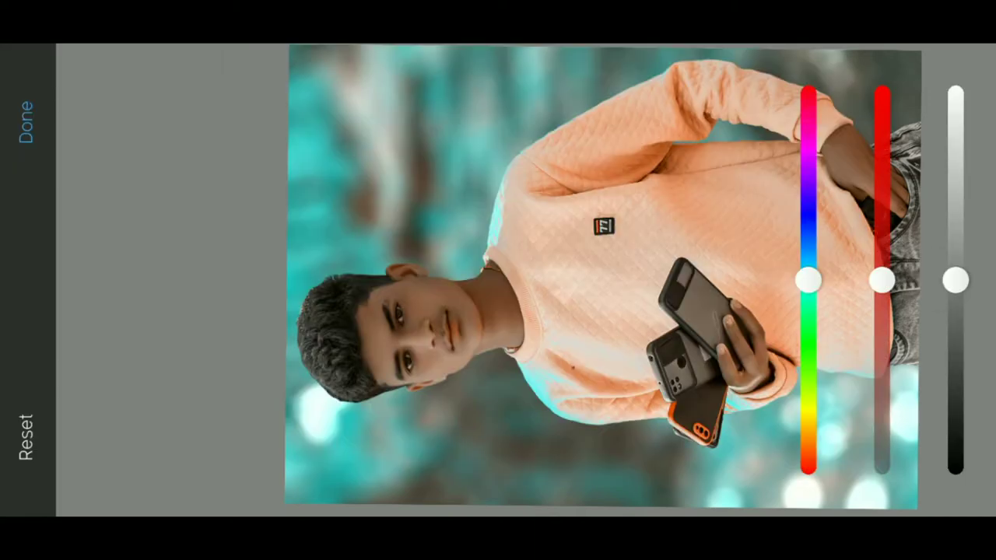
{"action": "mouse_move", "coordinate": [809, 280]}
{"action": "left_mouse_down"}
{"action": "mouse_move", "coordinate": [806, 96]}
{"action": "mouse_move", "coordinate": [851, 223]}
{"action": "mouse_move", "coordinate": [861, 451]}
{"action": "mouse_move", "coordinate": [869, 342]}
{"action": "mouse_move", "coordinate": [856, 241]}
{"action": "mouse_move", "coordinate": [860, 119]}
{"action": "mouse_move", "coordinate": [865, 202]}
{"action": "mouse_move", "coordinate": [883, 221]}
{"action": "mouse_move", "coordinate": [879, 433]}
{"action": "mouse_move", "coordinate": [878, 386]}
{"action": "left_mouse_up"}
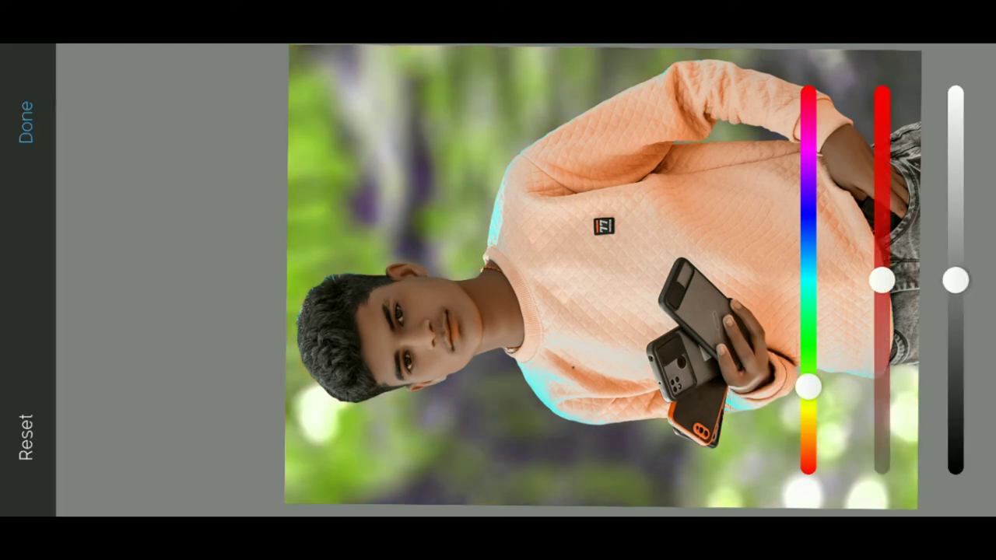
{"action": "left_click_drag", "start_coordinate": [882, 281], "coordinate": [881, 186]}
{"action": "mouse_move", "coordinate": [957, 280]}
{"action": "left_mouse_down"}
{"action": "mouse_move", "coordinate": [957, 249]}
{"action": "mouse_move", "coordinate": [965, 290]}
{"action": "left_mouse_up"}
{"action": "left_click_drag", "start_coordinate": [887, 234], "coordinate": [890, 182]}
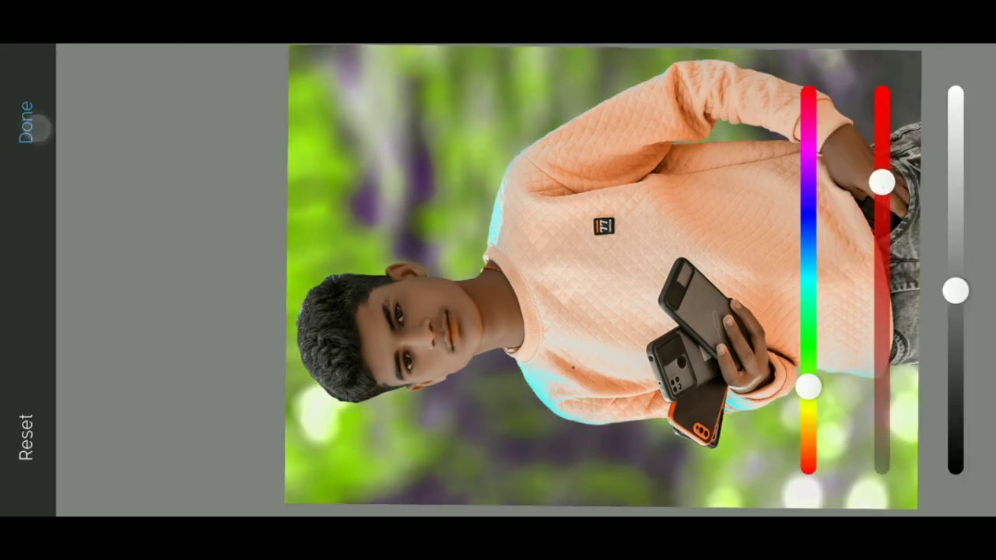
{"action": "left_click", "coordinate": [31, 124]}
Apply a Colour Balance to the background layer, shifting midtones toward red and yellow
{"action": "left_click", "coordinate": [26, 181]}
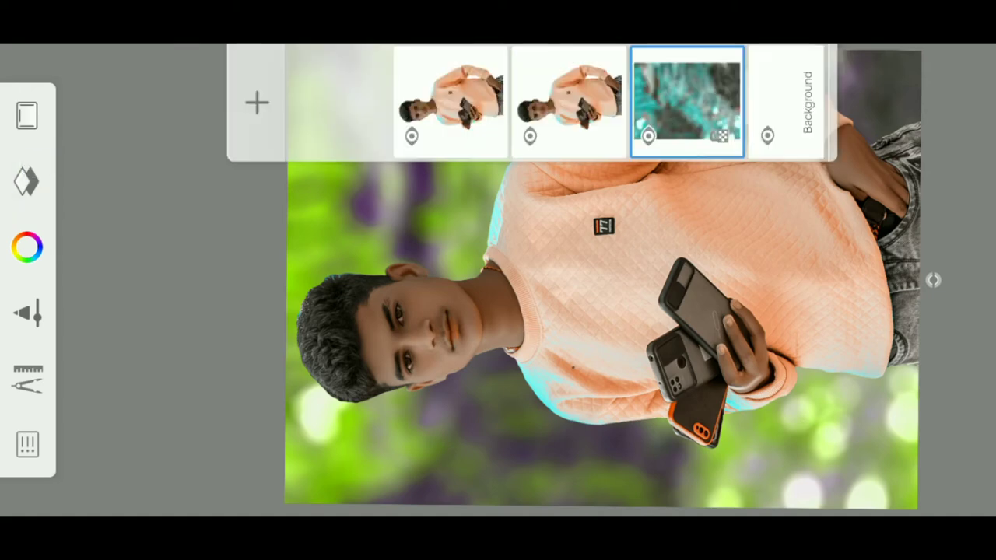
{"action": "left_click", "coordinate": [686, 101]}
{"action": "left_click", "coordinate": [272, 222]}
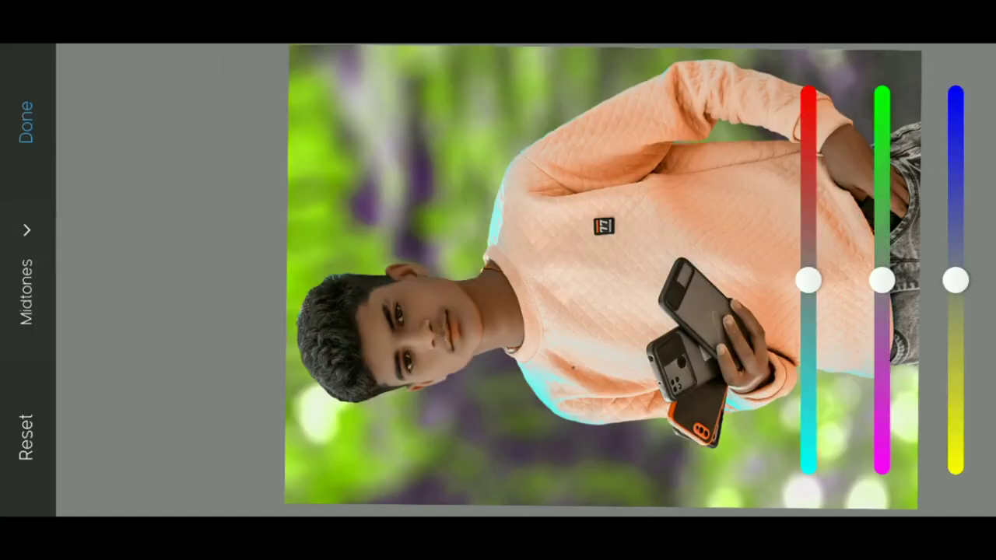
{"action": "mouse_move", "coordinate": [807, 277]}
{"action": "left_mouse_down"}
{"action": "mouse_move", "coordinate": [813, 183]}
{"action": "mouse_move", "coordinate": [856, 327]}
{"action": "mouse_move", "coordinate": [890, 201]}
{"action": "mouse_move", "coordinate": [880, 241]}
{"action": "left_mouse_up"}
{"action": "mouse_move", "coordinate": [956, 280]}
{"action": "left_mouse_down"}
{"action": "mouse_move", "coordinate": [952, 252]}
{"action": "mouse_move", "coordinate": [955, 345]}
{"action": "left_mouse_up"}
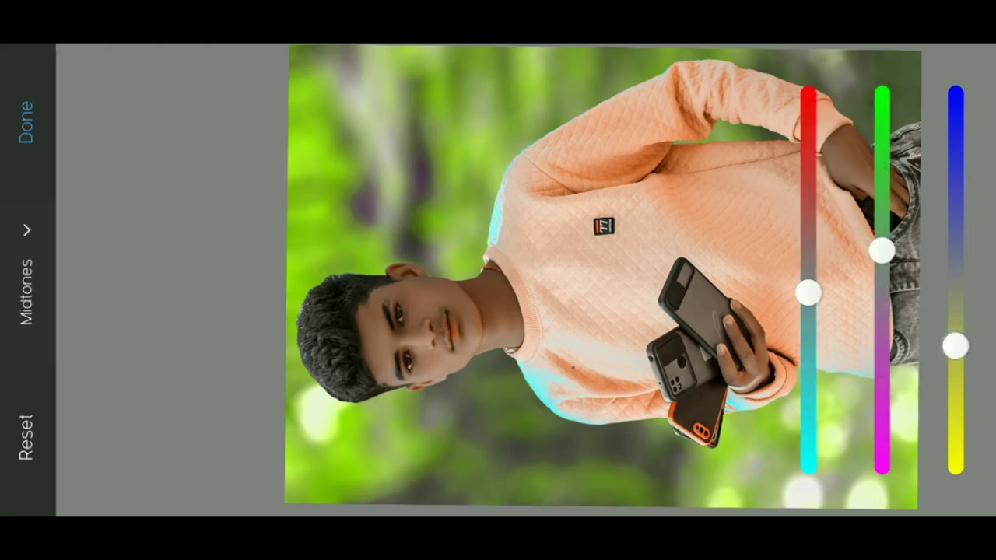
{"action": "left_click", "coordinate": [21, 124]}
{"action": "mouse_move", "coordinate": [262, 215]}
{"action": "left_mouse_down"}
{"action": "mouse_move", "coordinate": [207, 156]}
{"action": "mouse_move", "coordinate": [227, 174]}
{"action": "left_mouse_up"}
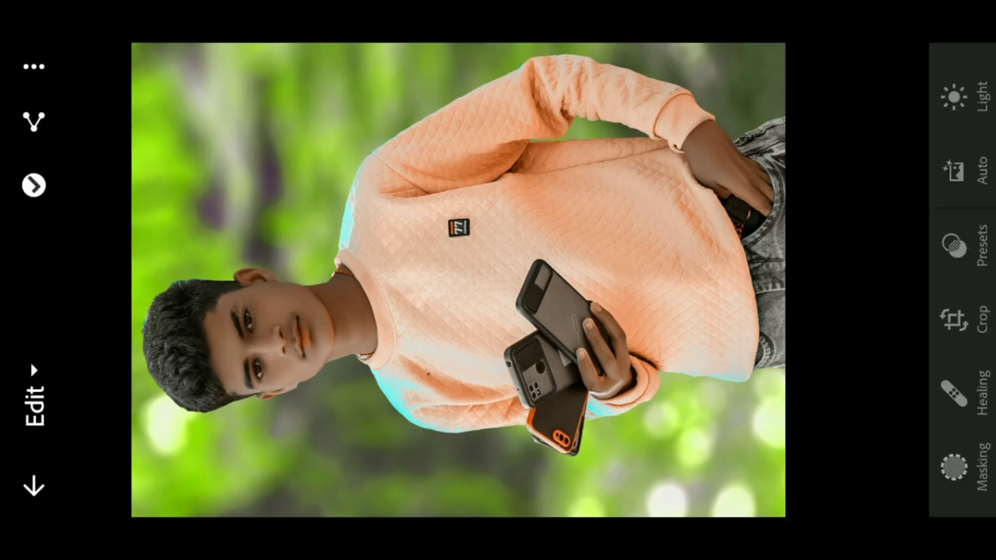
Set Highlights -72, Shadows 49, Whites -28 and Blacks 33 in the Light panel
{"action": "left_click", "coordinate": [954, 263]}
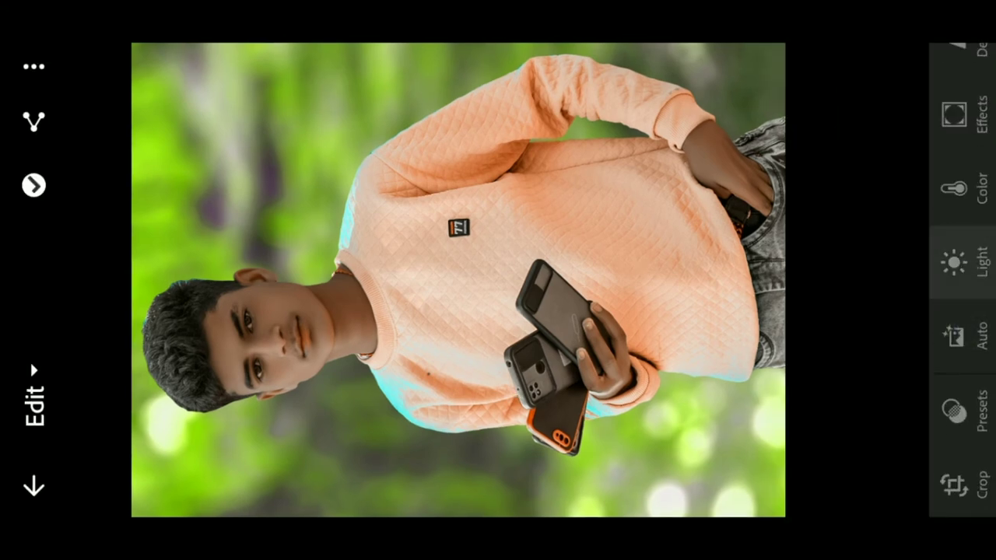
{"action": "left_click_drag", "start_coordinate": [695, 280], "coordinate": [782, 88]}
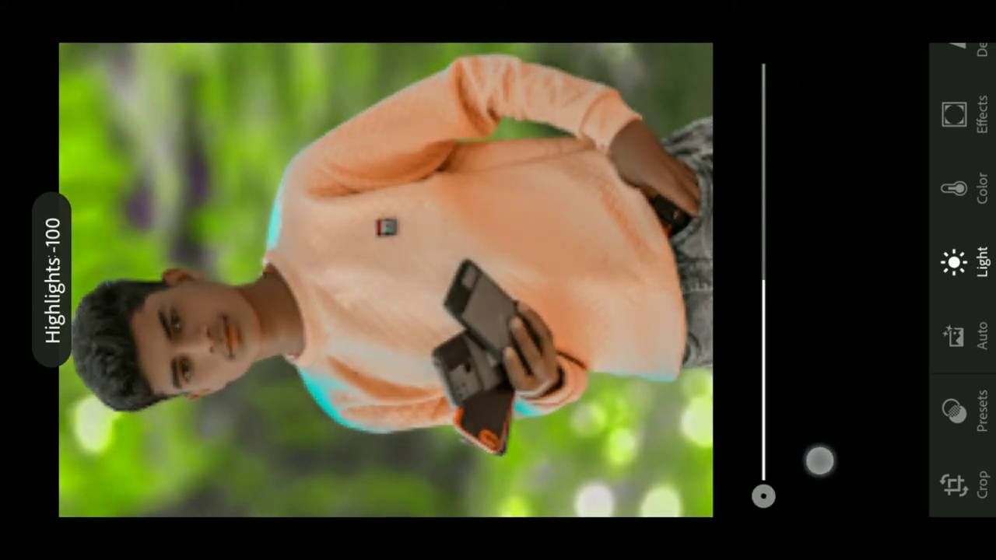
{"action": "left_click_drag", "start_coordinate": [782, 88], "coordinate": [813, 443]}
{"action": "scroll", "coordinate": [778, 350], "scroll_direction": "right", "scroll_amount": 1}
{"action": "left_click_drag", "start_coordinate": [756, 280], "coordinate": [784, 150]}
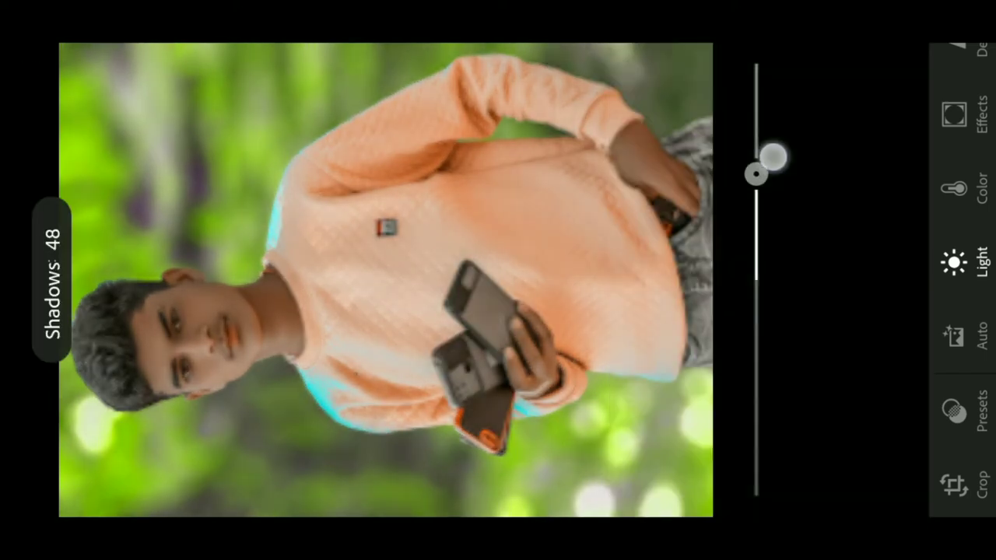
{"action": "left_click_drag", "start_coordinate": [824, 281], "coordinate": [800, 223]}
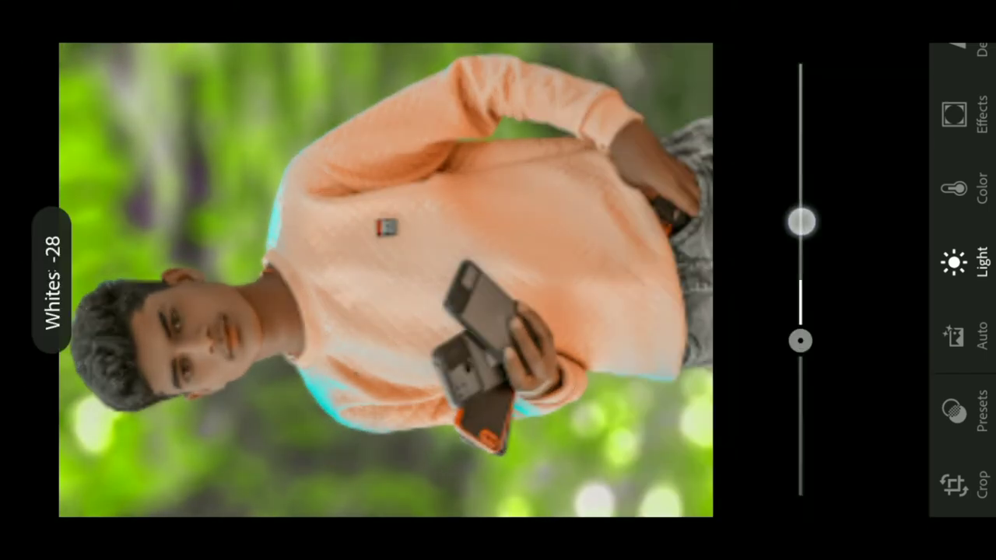
{"action": "left_click_drag", "start_coordinate": [891, 280], "coordinate": [858, 178]}
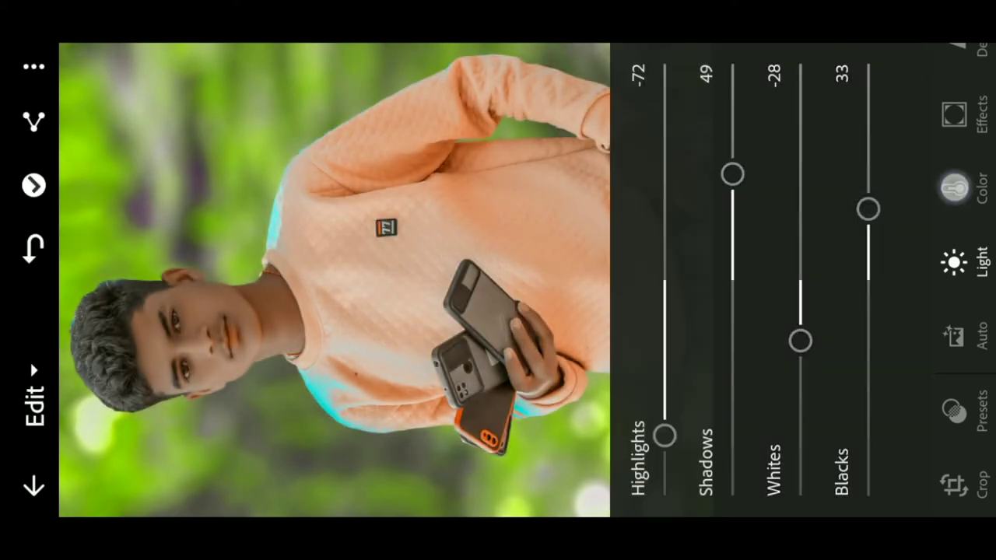
Raise vibrance to 41 and fully desaturate blues, cyans, purples and magentas in Color Mix
{"action": "left_click", "coordinate": [954, 187]}
{"action": "left_click_drag", "start_coordinate": [831, 120], "coordinate": [832, 98]}
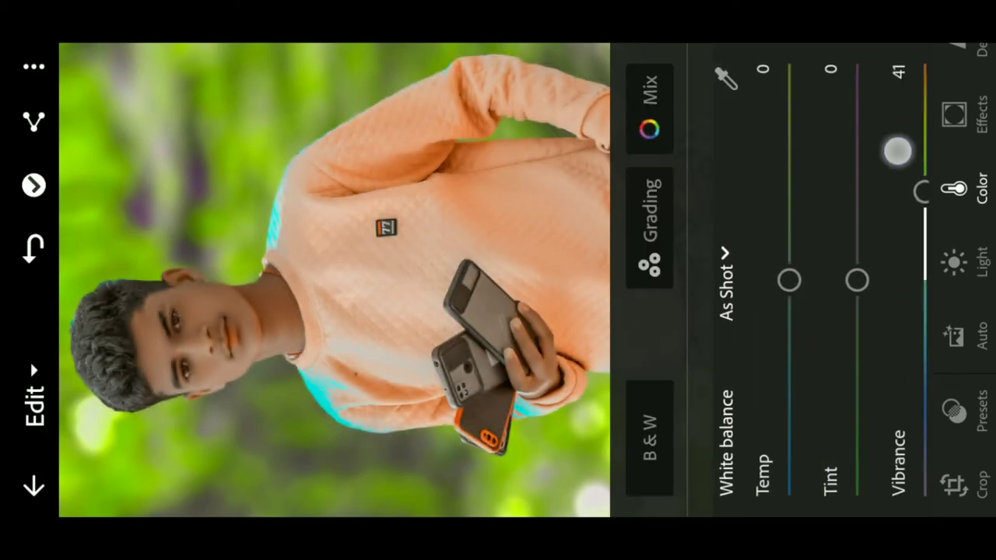
{"action": "left_click", "coordinate": [647, 105]}
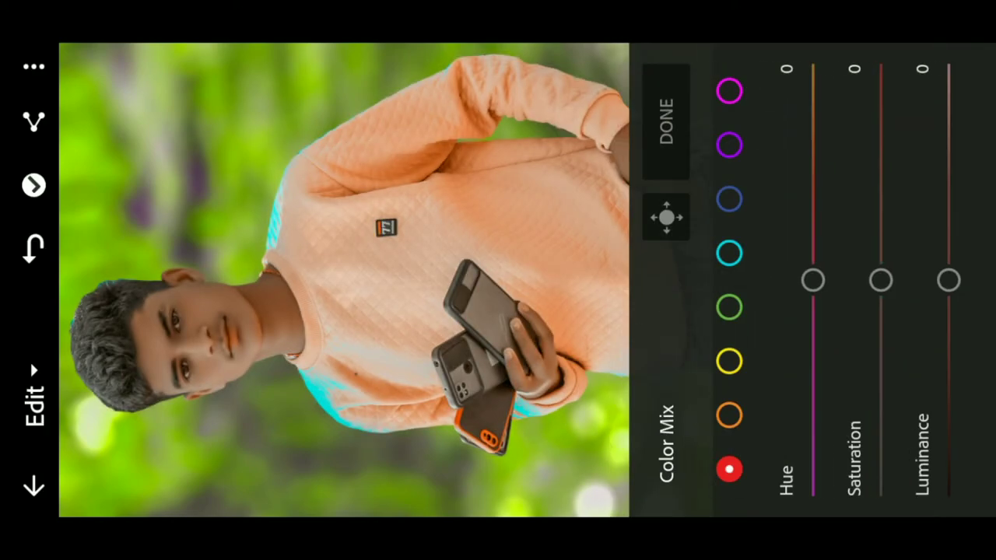
{"action": "left_click_drag", "start_coordinate": [880, 280], "coordinate": [880, 494]}
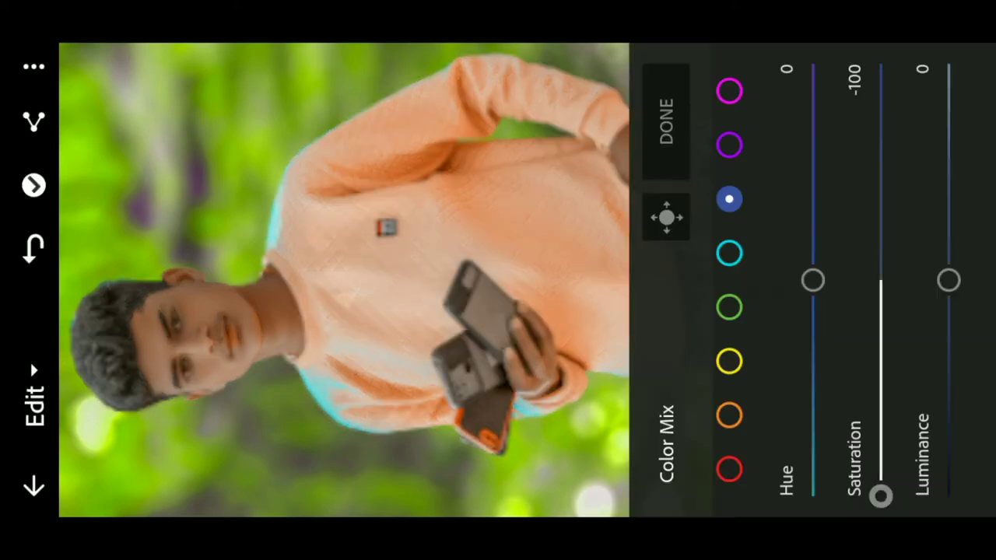
{"action": "left_click", "coordinate": [729, 253]}
{"action": "mouse_move", "coordinate": [880, 280]}
{"action": "left_mouse_down"}
{"action": "mouse_move", "coordinate": [878, 242]}
{"action": "mouse_move", "coordinate": [880, 495]}
{"action": "left_mouse_up"}
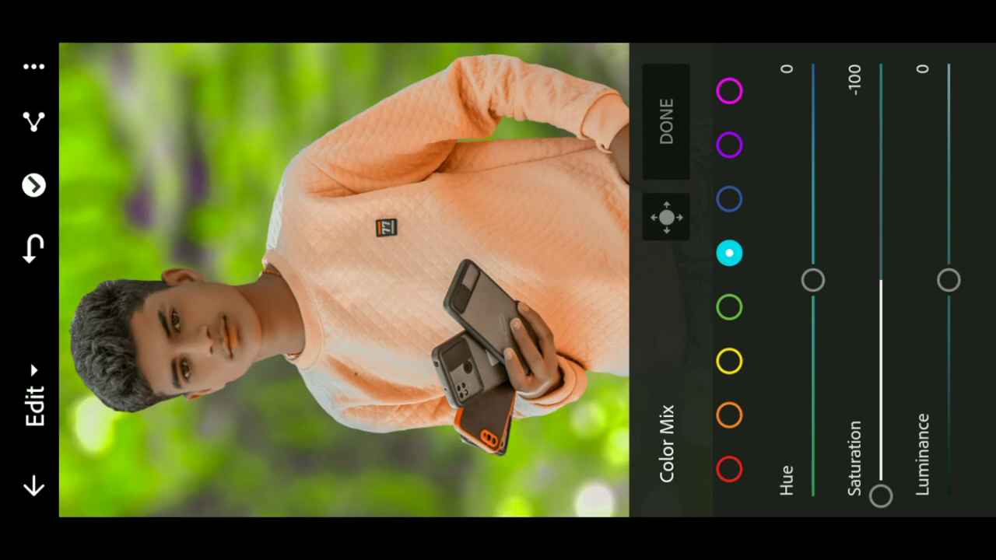
{"action": "left_click", "coordinate": [729, 145]}
{"action": "left_click_drag", "start_coordinate": [880, 280], "coordinate": [880, 495]}
{"action": "left_click_drag", "start_coordinate": [880, 280], "coordinate": [880, 495]}
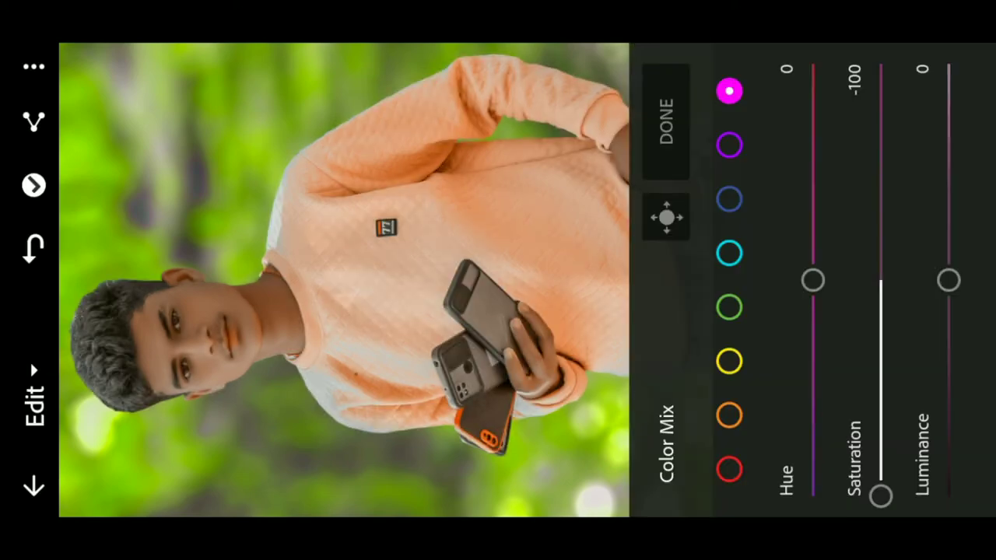
Tune purple and magenta luminance (magenta 20) and set reds to hue 21, saturation -59, luminance 50
{"action": "left_click_drag", "start_coordinate": [948, 280], "coordinate": [930, 125]}
{"action": "left_click", "coordinate": [729, 145]}
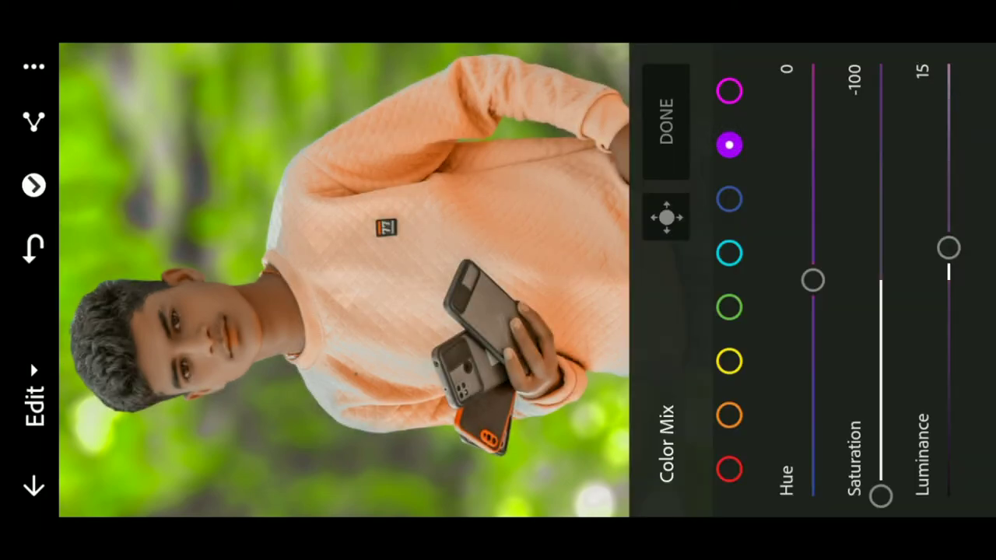
{"action": "mouse_move", "coordinate": [947, 244]}
{"action": "left_mouse_down"}
{"action": "mouse_move", "coordinate": [918, 63]}
{"action": "mouse_move", "coordinate": [947, 74]}
{"action": "mouse_move", "coordinate": [963, 354]}
{"action": "mouse_move", "coordinate": [948, 253]}
{"action": "left_mouse_up"}
{"action": "left_click", "coordinate": [729, 91]}
{"action": "left_click_drag", "start_coordinate": [948, 133], "coordinate": [956, 312]}
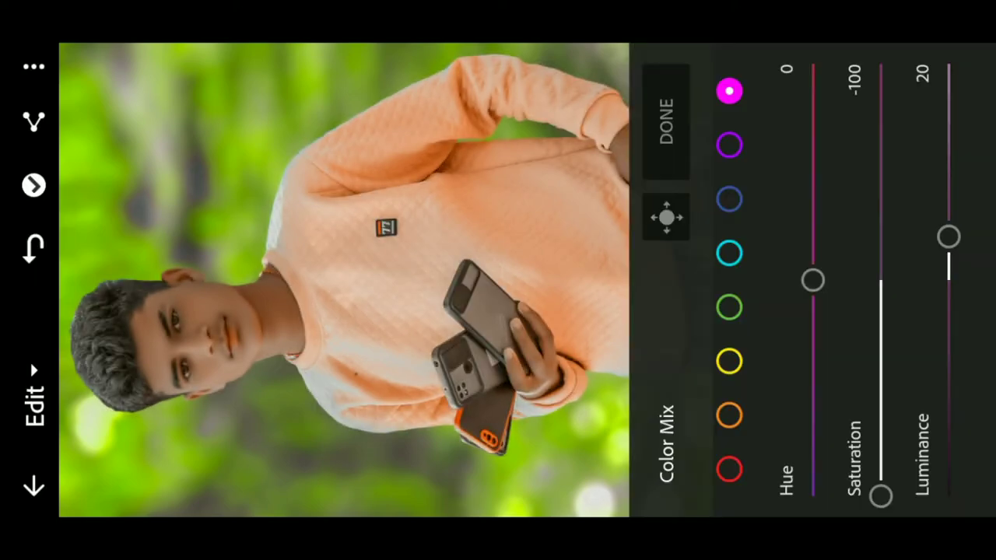
{"action": "mouse_move", "coordinate": [812, 280]}
{"action": "left_mouse_down"}
{"action": "mouse_move", "coordinate": [823, 194]}
{"action": "mouse_move", "coordinate": [841, 387]}
{"action": "left_mouse_up"}
{"action": "left_click", "coordinate": [729, 469]}
{"action": "mouse_move", "coordinate": [880, 280]}
{"action": "left_mouse_down"}
{"action": "mouse_move", "coordinate": [881, 228]}
{"action": "mouse_move", "coordinate": [880, 408]}
{"action": "left_mouse_up"}
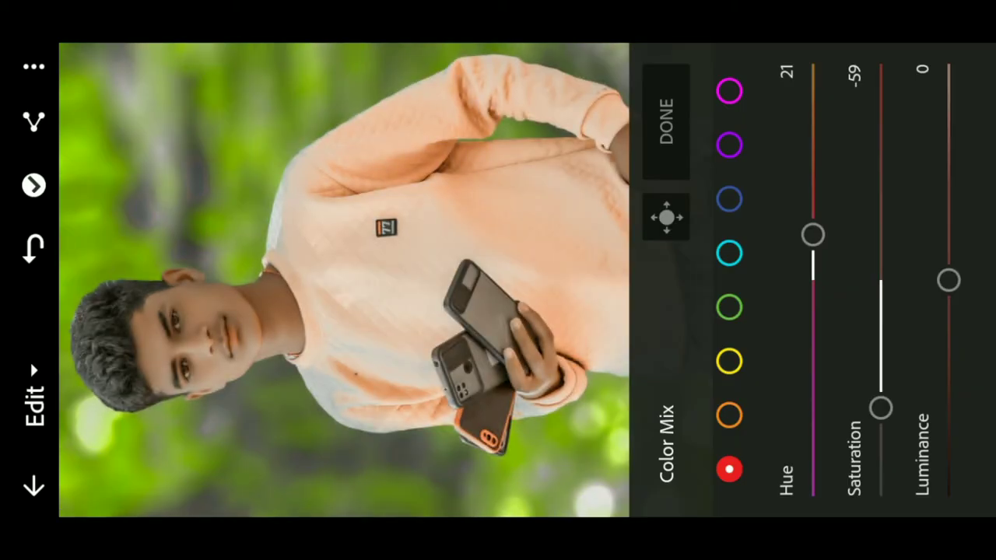
{"action": "left_click_drag", "start_coordinate": [949, 280], "coordinate": [948, 171]}
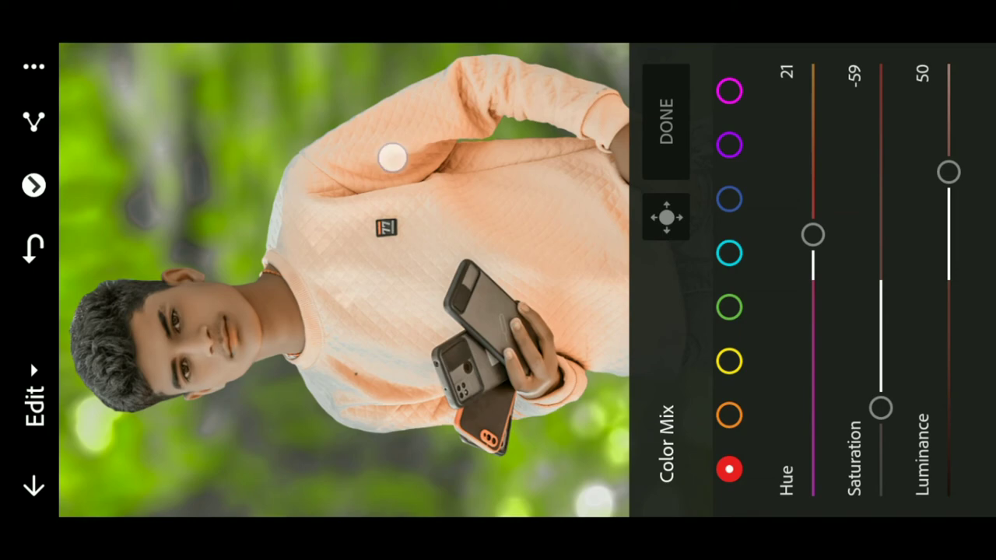
{"action": "left_click", "coordinate": [392, 158]}
{"action": "scroll", "coordinate": [304, 292], "scroll_direction": "up", "scroll_amount": 5}
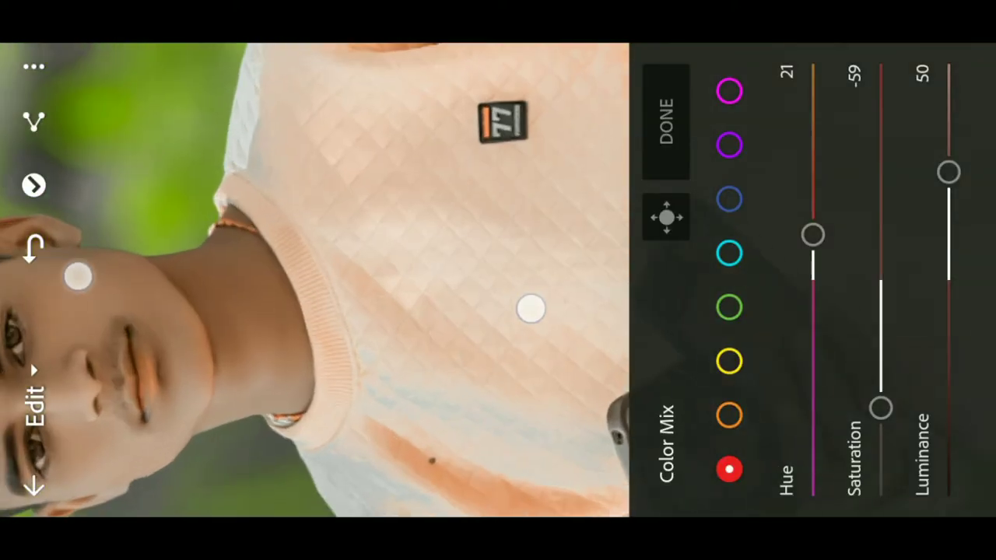
{"action": "scroll", "coordinate": [311, 267], "scroll_direction": "up", "scroll_amount": 5}
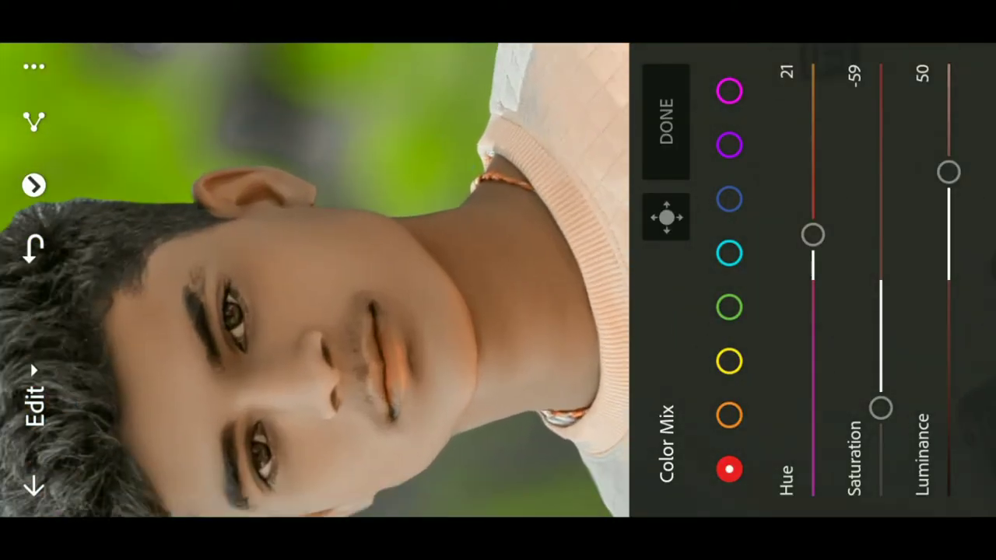
{"action": "scroll", "coordinate": [342, 233], "scroll_direction": "down", "scroll_amount": 5}
Add a little clarity and a fully round vignette at -11 with feather 100
{"action": "left_click", "coordinate": [666, 122]}
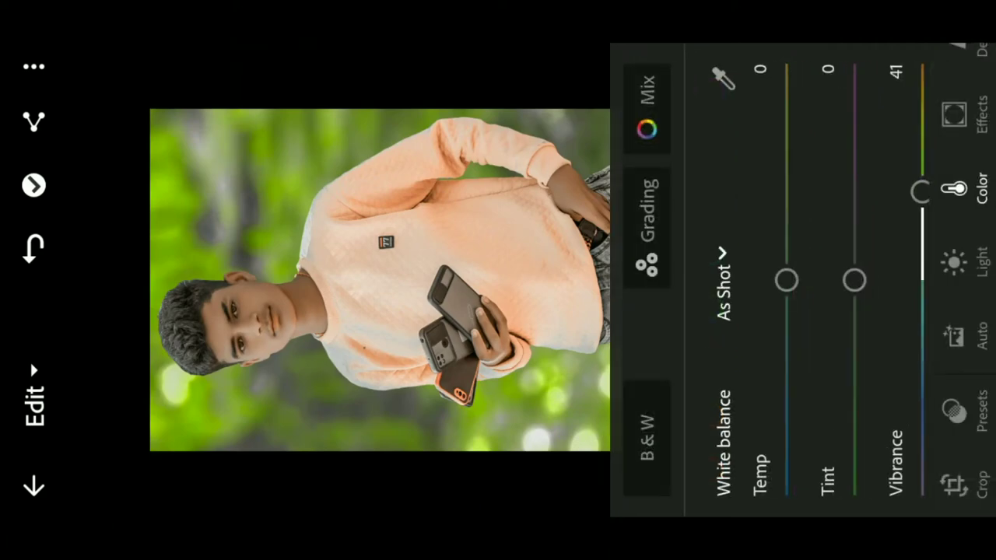
{"action": "left_click", "coordinate": [954, 115]}
{"action": "mouse_move", "coordinate": [802, 278]}
{"action": "left_mouse_down"}
{"action": "mouse_move", "coordinate": [819, 158]}
{"action": "mouse_move", "coordinate": [805, 257]}
{"action": "left_mouse_up"}
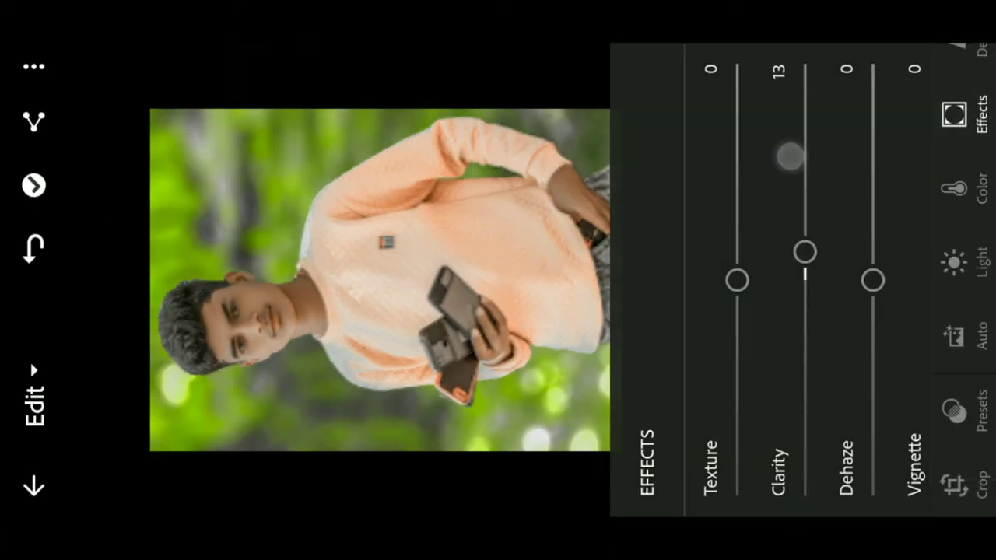
{"action": "mouse_move", "coordinate": [793, 133]}
{"action": "left_mouse_down"}
{"action": "mouse_move", "coordinate": [724, 133]}
{"action": "mouse_move", "coordinate": [751, 159]}
{"action": "mouse_move", "coordinate": [731, 148]}
{"action": "left_mouse_up"}
{"action": "left_click_drag", "start_coordinate": [918, 156], "coordinate": [820, 155]}
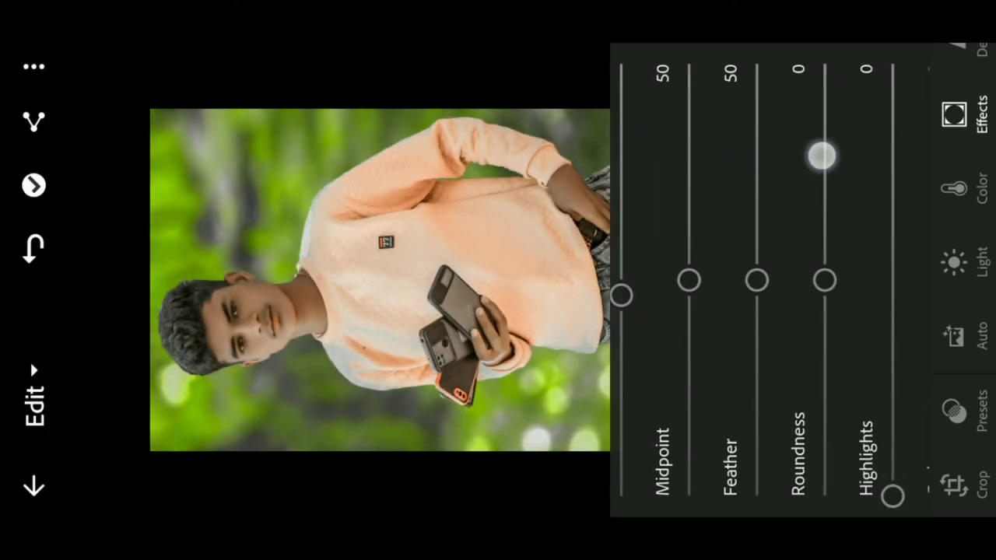
{"action": "left_click", "coordinate": [861, 444]}
{"action": "left_click_drag", "start_coordinate": [825, 210], "coordinate": [825, 62]}
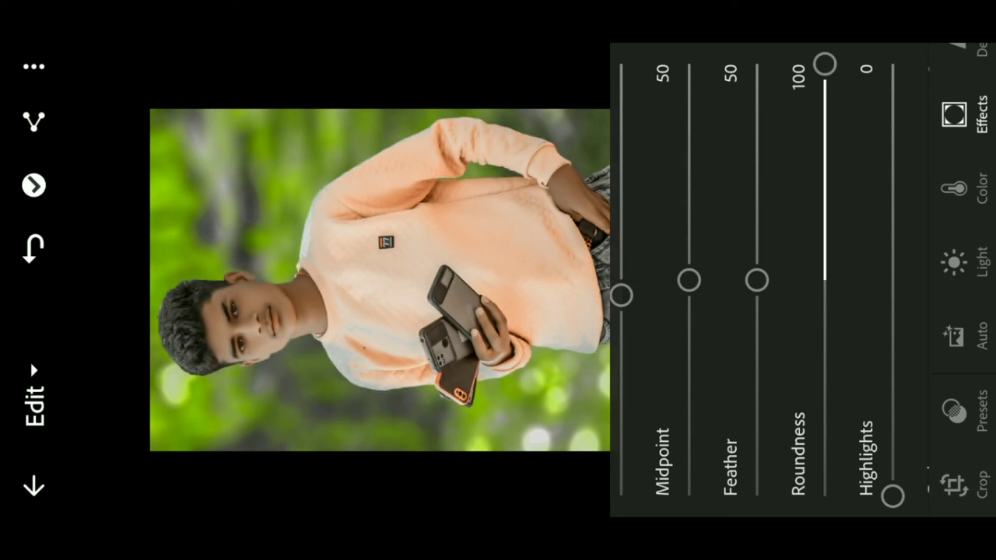
{"action": "left_click", "coordinate": [801, 473]}
{"action": "left_click_drag", "start_coordinate": [755, 116], "coordinate": [756, 65]}
{"action": "left_click", "coordinate": [749, 478]}
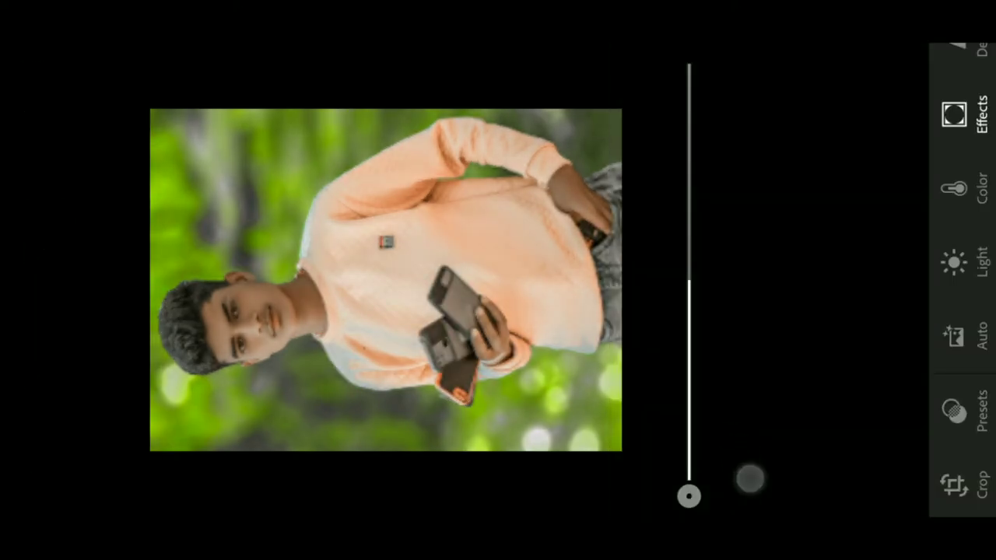
{"action": "left_click_drag", "start_coordinate": [700, 312], "coordinate": [853, 311]}
{"action": "left_click_drag", "start_coordinate": [742, 380], "coordinate": [756, 375]}
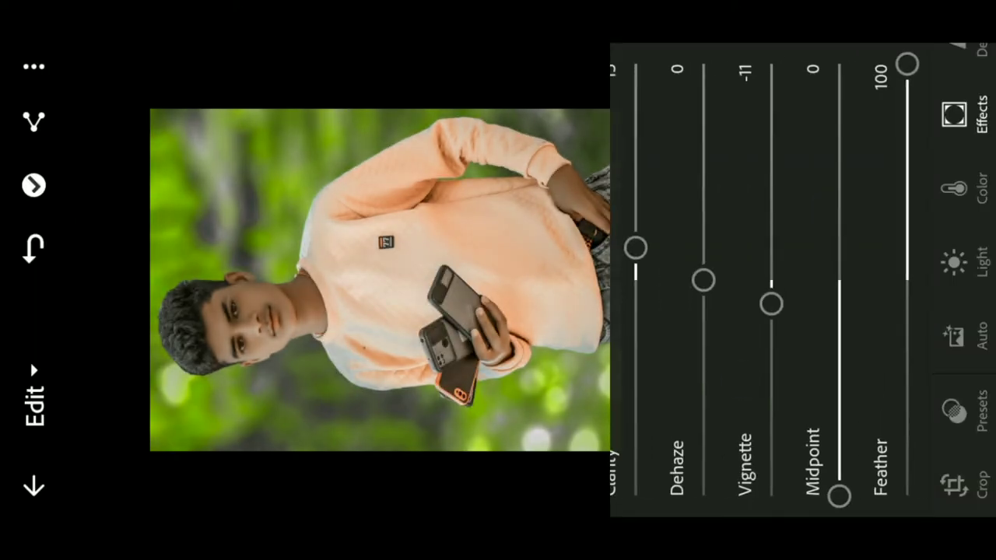
{"action": "left_click", "coordinate": [511, 170]}
Set oranges in Color Mix to hue 10, saturation -10, luminance 60
{"action": "left_click_drag", "start_coordinate": [954, 187], "coordinate": [954, 322]}
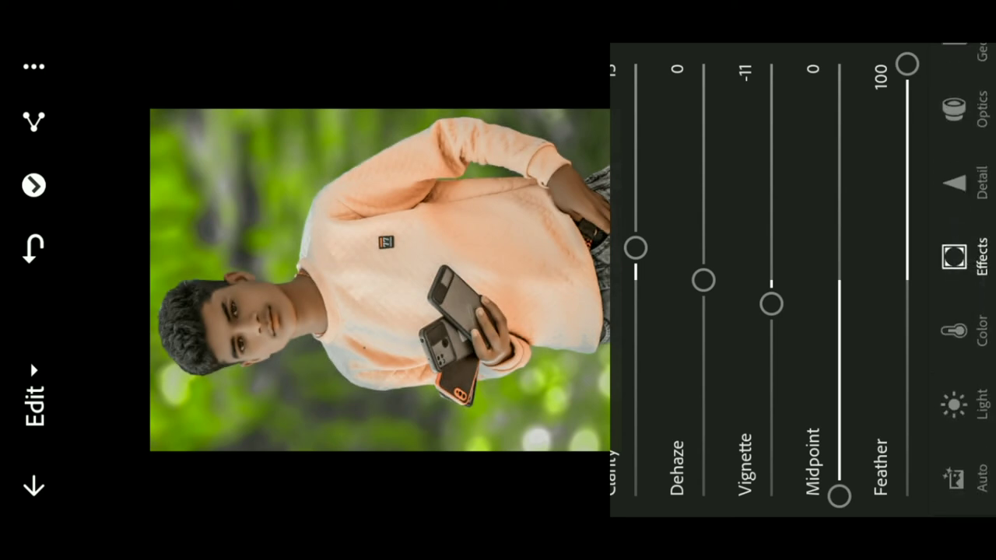
{"action": "left_click", "coordinate": [954, 181]}
{"action": "left_click", "coordinate": [954, 330]}
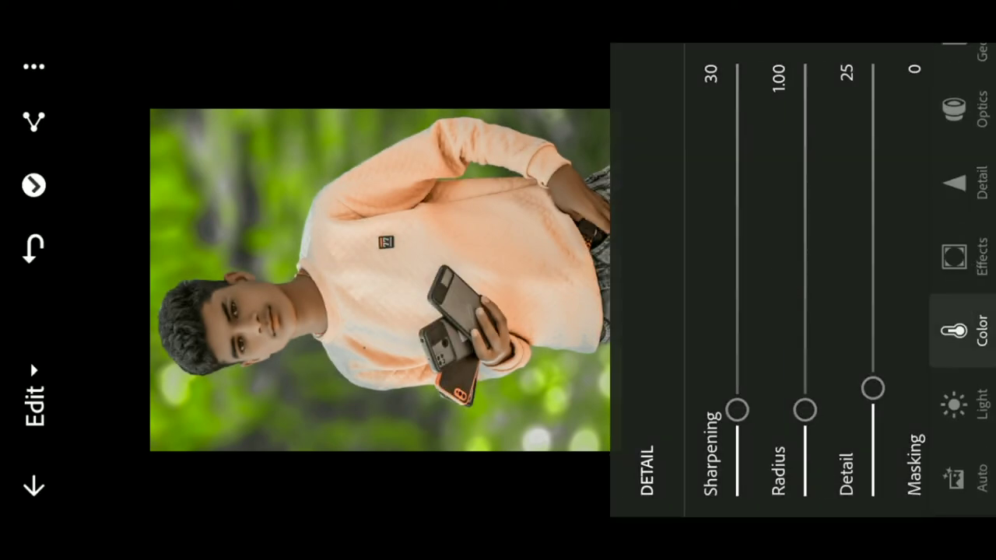
{"action": "left_click", "coordinate": [658, 411]}
{"action": "mouse_move", "coordinate": [949, 202]}
{"action": "left_mouse_down"}
{"action": "mouse_move", "coordinate": [948, 113]}
{"action": "mouse_move", "coordinate": [948, 150]}
{"action": "left_mouse_up"}
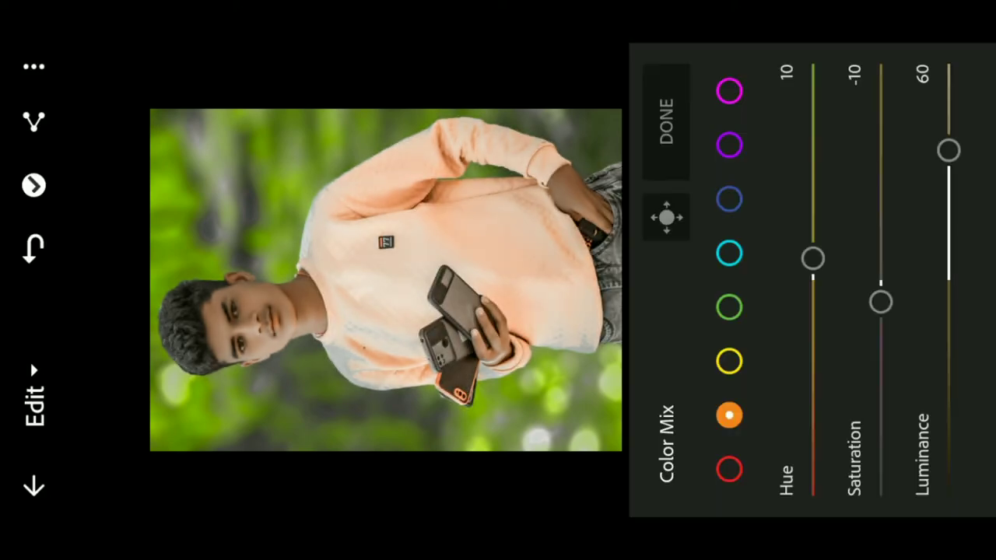
{"action": "left_click", "coordinate": [666, 120]}
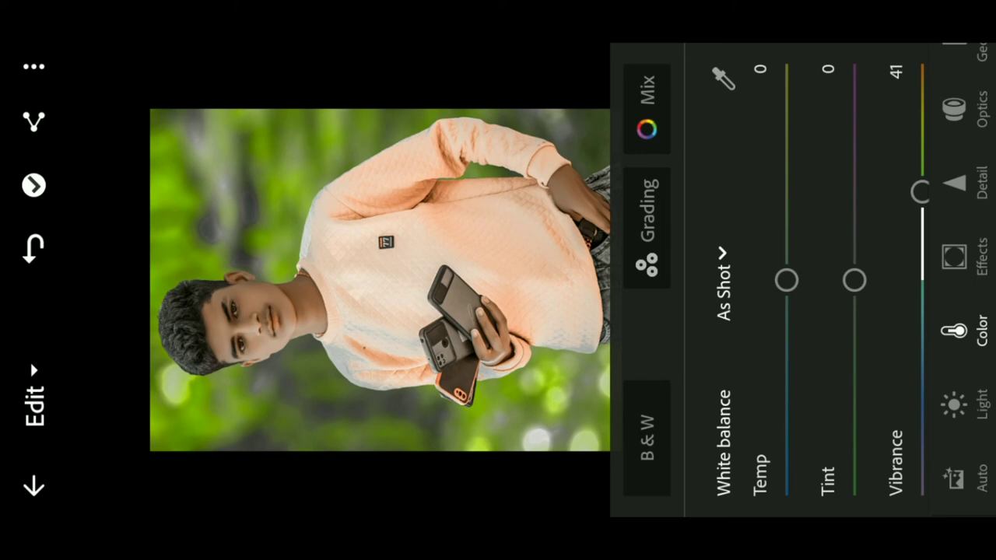
Export the graded photo to the camera roll and share it from Gallery to Infinite Painter
{"action": "left_click", "coordinate": [34, 121]}
{"action": "left_click", "coordinate": [641, 373]}
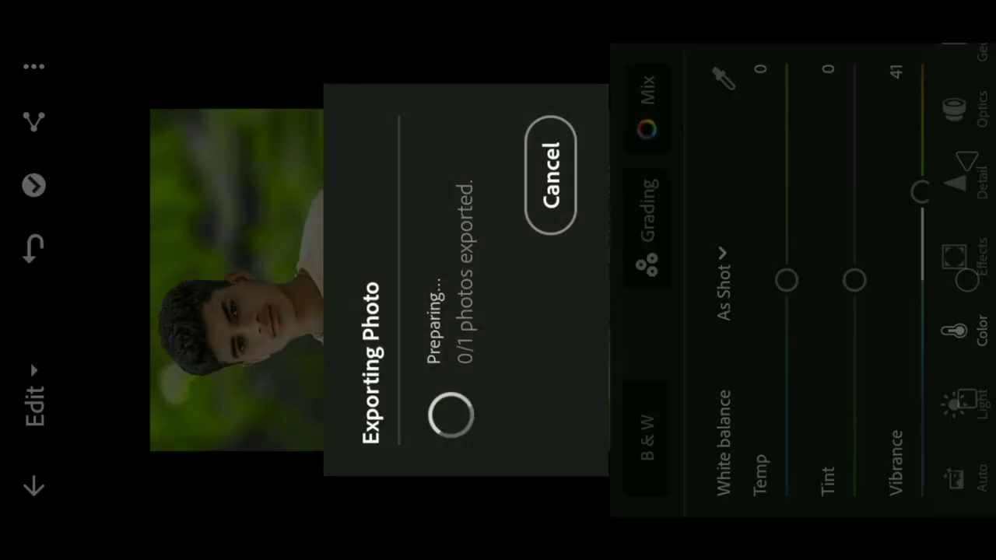
{"action": "left_click", "coordinate": [445, 78]}
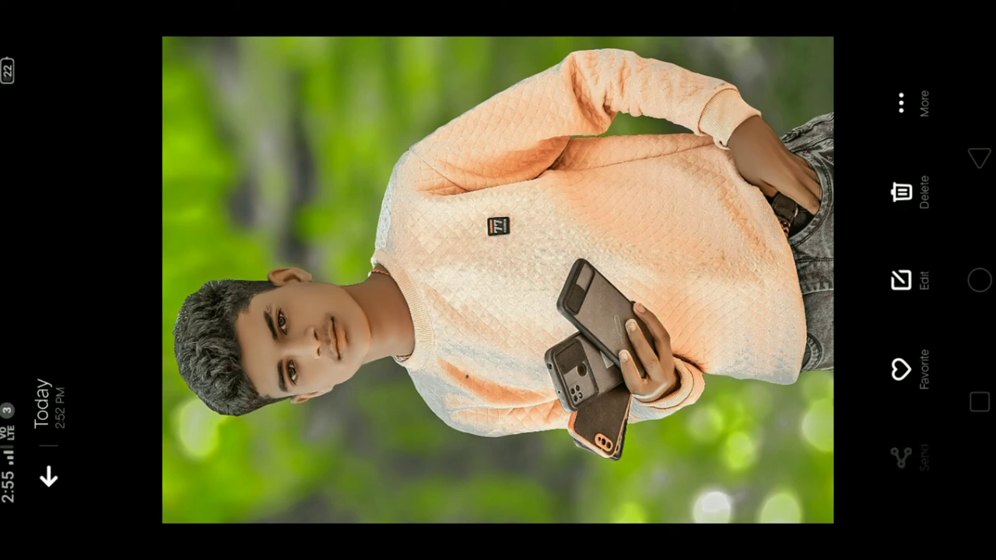
{"action": "left_click", "coordinate": [901, 459]}
{"action": "left_click_drag", "start_coordinate": [855, 155], "coordinate": [856, 428]}
{"action": "left_click", "coordinate": [839, 465]}
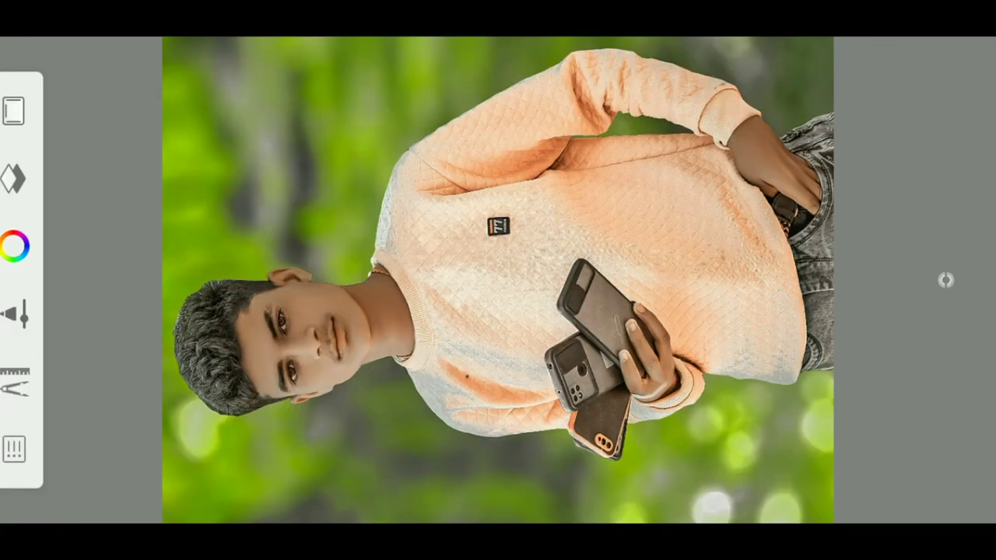
Import the mini portrait and a glass bubble PNG, shrinking the bubble to about 43% over it
{"action": "left_click", "coordinate": [14, 382]}
{"action": "left_click", "coordinate": [280, 283]}
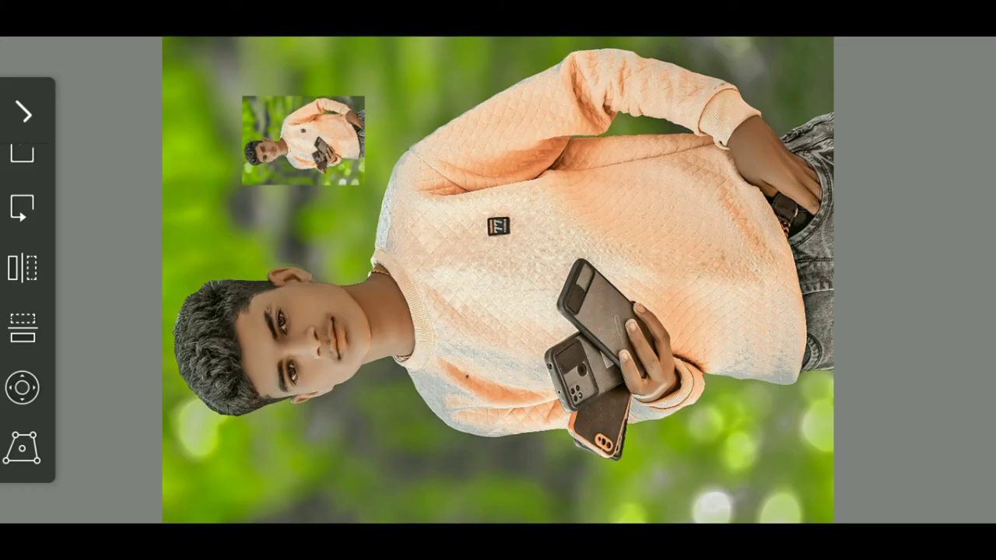
{"action": "left_click", "coordinate": [24, 113]}
{"action": "left_click", "coordinate": [19, 389]}
{"action": "left_click", "coordinate": [281, 283]}
{"action": "left_click", "coordinate": [25, 451]}
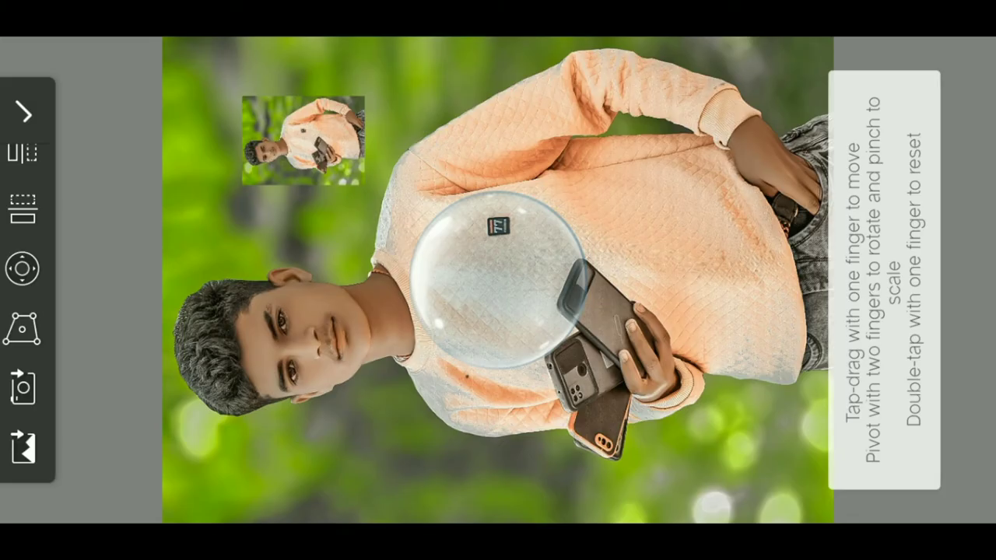
{"action": "mouse_move", "coordinate": [498, 280]}
{"action": "left_mouse_down"}
{"action": "mouse_move", "coordinate": [423, 241]}
{"action": "mouse_move", "coordinate": [322, 145]}
{"action": "mouse_move", "coordinate": [276, 148]}
{"action": "left_mouse_up"}
{"action": "left_click_drag", "start_coordinate": [481, 129], "coordinate": [461, 124]}
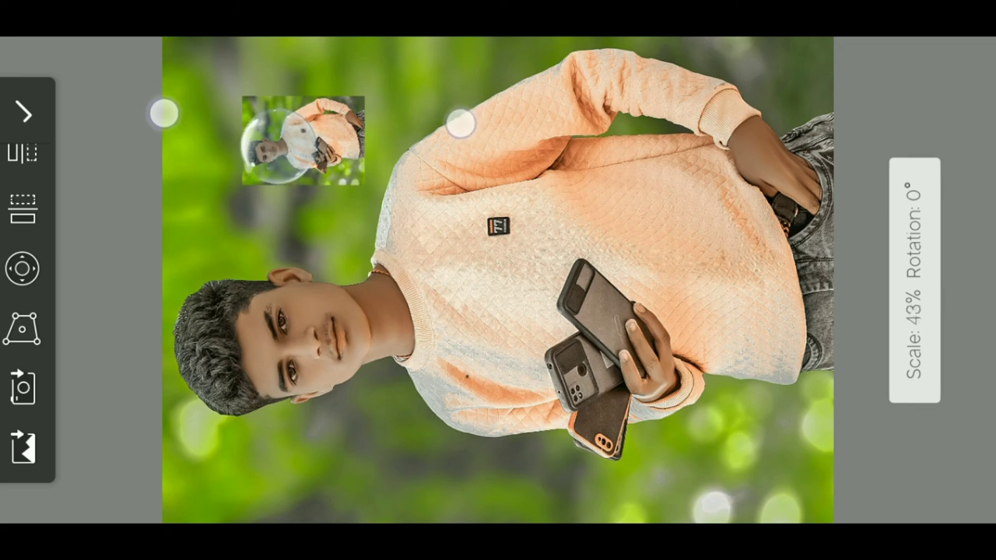
{"action": "left_click", "coordinate": [945, 280]}
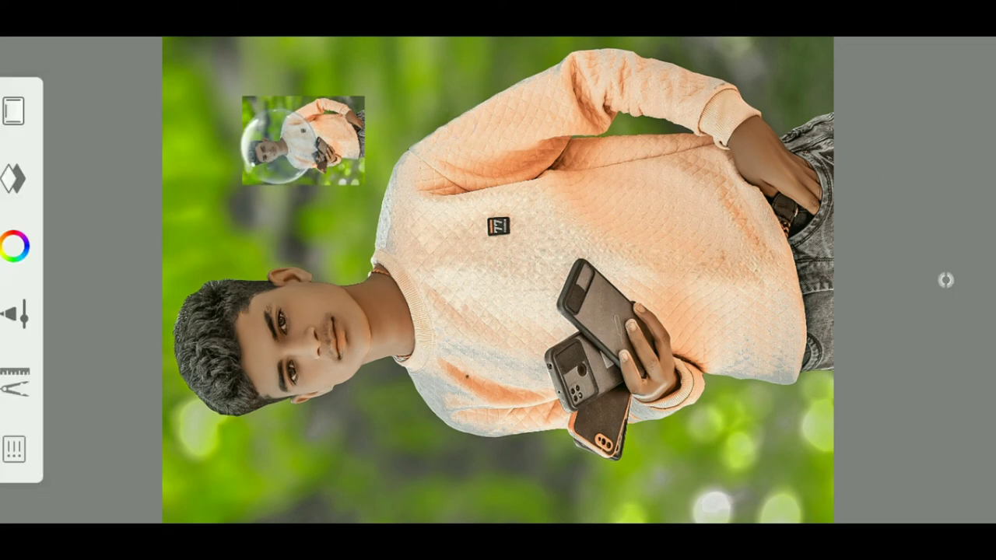
Pick the Legacy Hard Eraser brush and zoom onto the mini portrait to erase its corners
{"action": "left_click", "coordinate": [31, 318]}
{"action": "left_click_drag", "start_coordinate": [596, 217], "coordinate": [778, 218]}
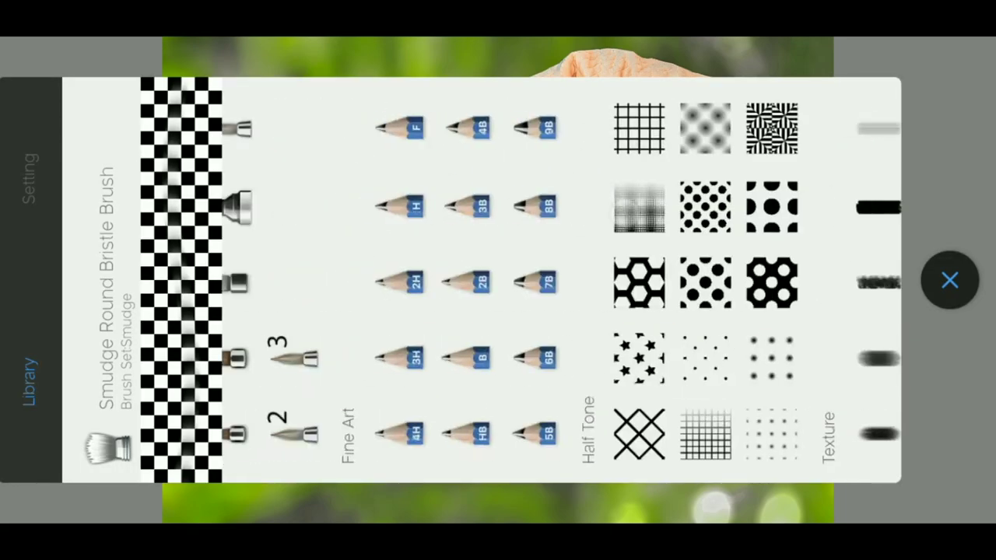
{"action": "left_click_drag", "start_coordinate": [573, 210], "coordinate": [627, 182]}
{"action": "left_click", "coordinate": [556, 207]}
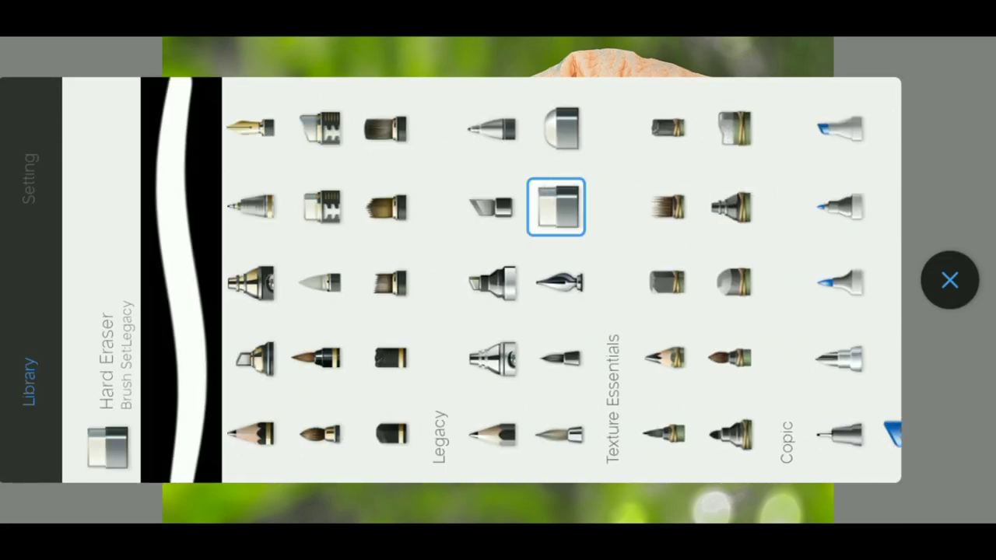
{"action": "mouse_move", "coordinate": [641, 222]}
{"action": "left_mouse_down"}
{"action": "mouse_move", "coordinate": [658, 213]}
{"action": "mouse_move", "coordinate": [447, 205]}
{"action": "mouse_move", "coordinate": [529, 307]}
{"action": "mouse_move", "coordinate": [496, 295]}
{"action": "mouse_move", "coordinate": [719, 400]}
{"action": "mouse_move", "coordinate": [693, 194]}
{"action": "mouse_move", "coordinate": [655, 283]}
{"action": "mouse_move", "coordinate": [645, 232]}
{"action": "mouse_move", "coordinate": [771, 244]}
{"action": "mouse_move", "coordinate": [618, 209]}
{"action": "mouse_move", "coordinate": [676, 207]}
{"action": "mouse_move", "coordinate": [944, 280]}
{"action": "left_mouse_up"}
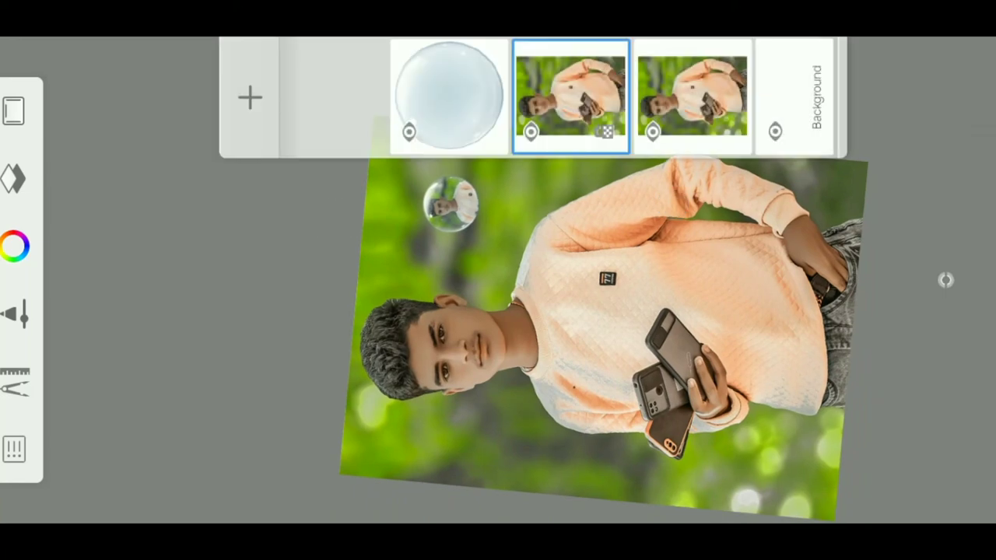
Merge the glass bubble layer down onto the mini portrait
{"action": "left_click", "coordinate": [449, 94]}
{"action": "left_click", "coordinate": [449, 93]}
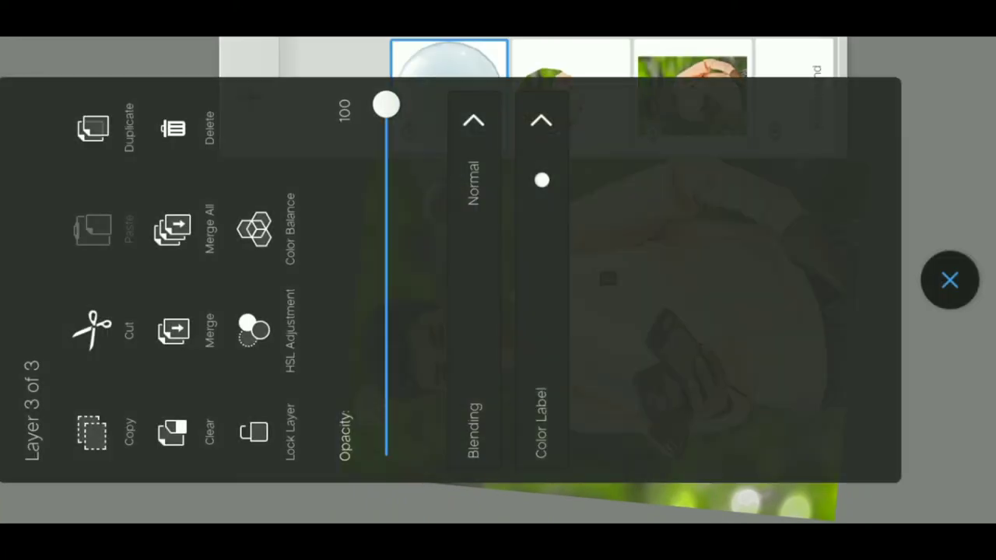
{"action": "left_click", "coordinate": [173, 331]}
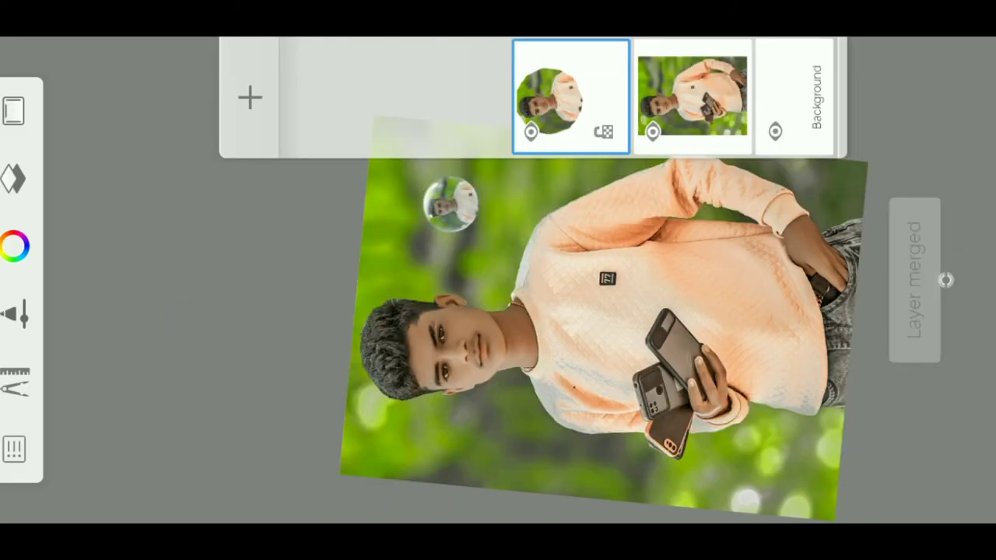
{"action": "left_click_drag", "start_coordinate": [727, 244], "coordinate": [638, 257]}
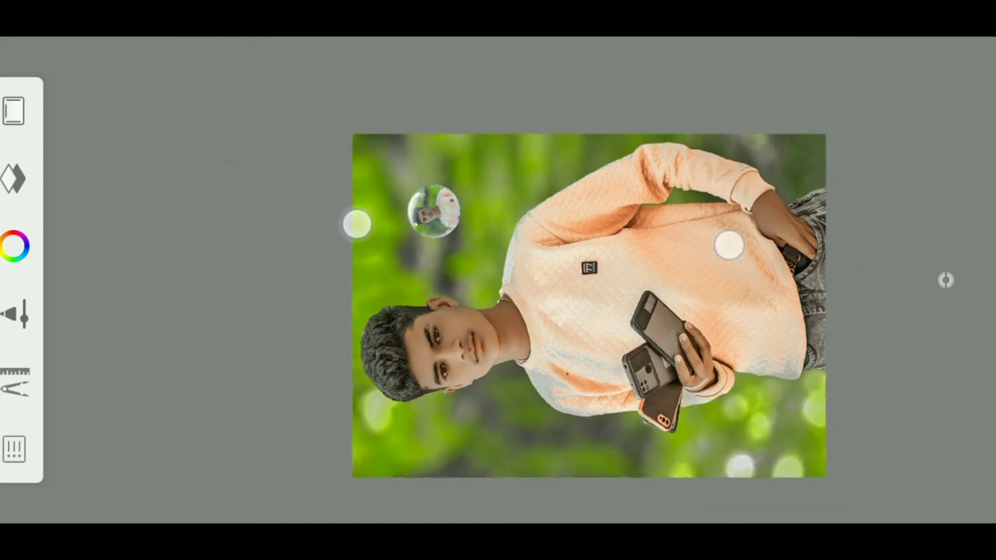
Duplicate the bubble layer and shrink the copy, moving it to the left
{"action": "left_click", "coordinate": [552, 91]}
{"action": "left_click", "coordinate": [93, 129]}
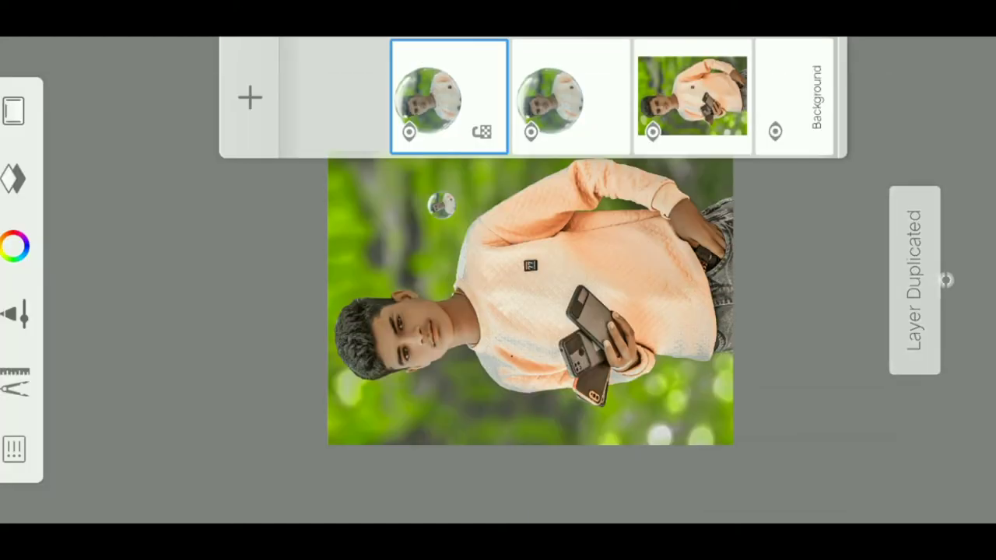
{"action": "left_click", "coordinate": [13, 381]}
{"action": "left_click", "coordinate": [14, 381]}
{"action": "left_click", "coordinate": [946, 280]}
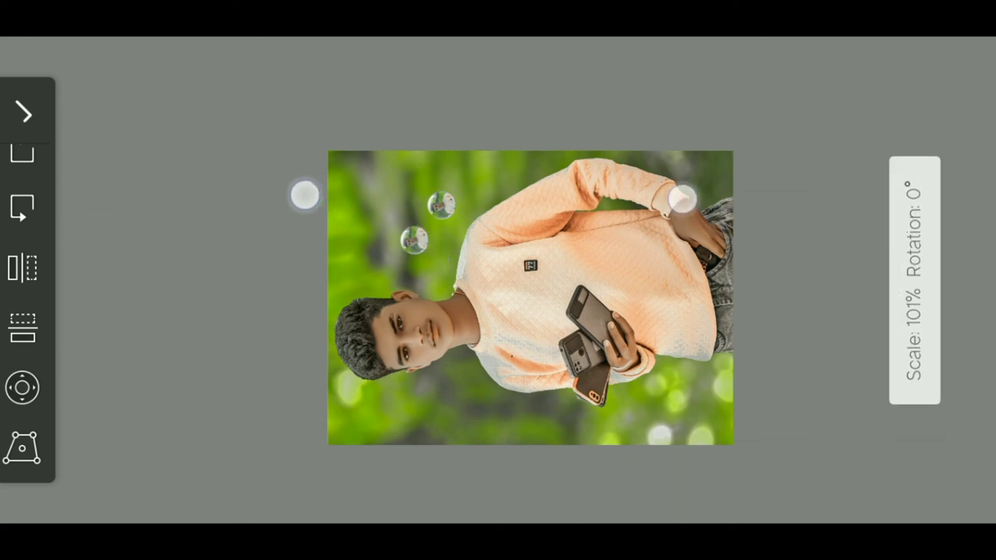
{"action": "mouse_move", "coordinate": [304, 194]}
{"action": "left_mouse_down"}
{"action": "mouse_move", "coordinate": [290, 161]}
{"action": "mouse_move", "coordinate": [256, 198]}
{"action": "left_mouse_up"}
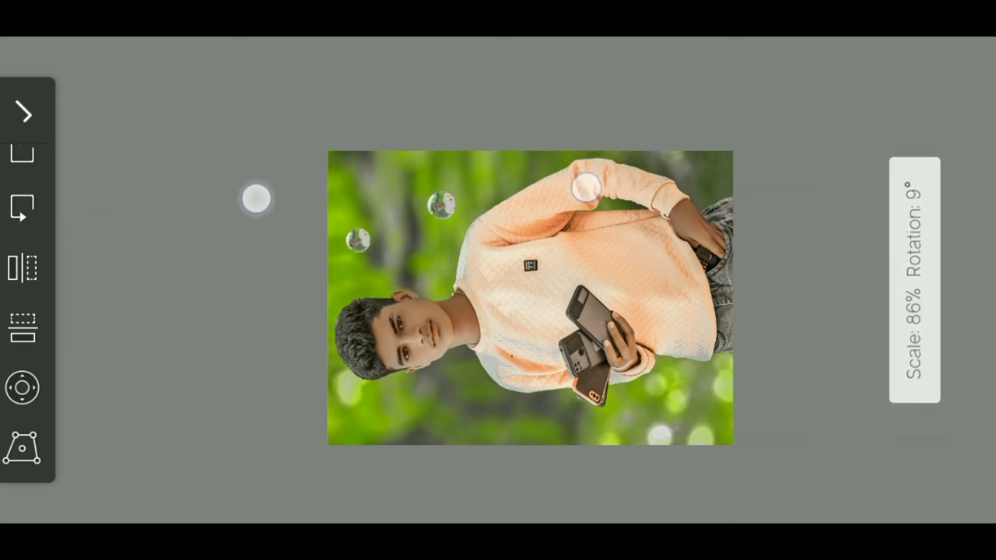
{"action": "left_click", "coordinate": [23, 113]}
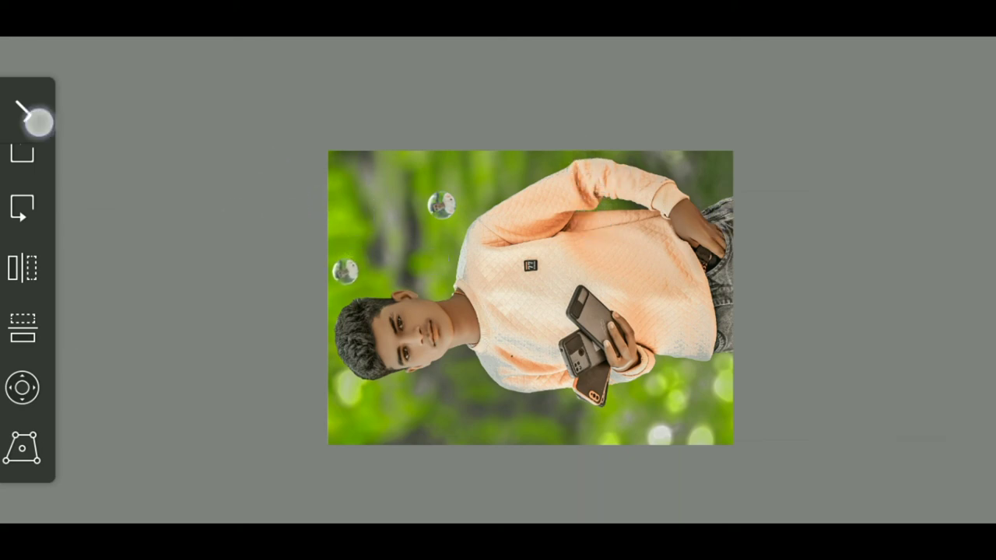
Make more bubble copies, resizing, rotating and scattering them toward the top right and bottom
{"action": "left_click", "coordinate": [945, 280]}
{"action": "left_click", "coordinate": [93, 128]}
{"action": "left_click", "coordinate": [945, 280]}
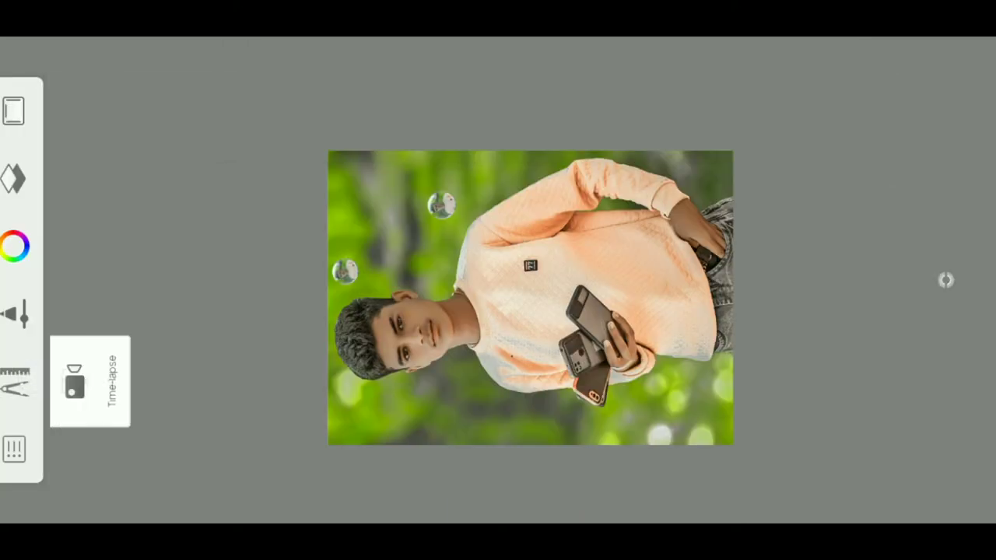
{"action": "left_click_drag", "start_coordinate": [14, 381], "coordinate": [36, 283]}
{"action": "left_click_drag", "start_coordinate": [349, 272], "coordinate": [417, 291]}
{"action": "left_click_drag", "start_coordinate": [600, 299], "coordinate": [602, 298]}
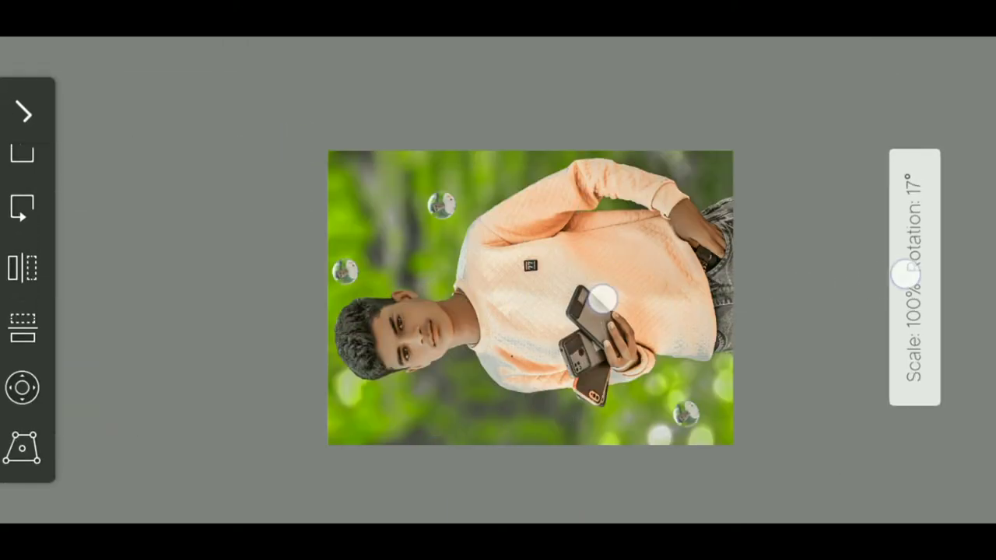
{"action": "left_click", "coordinate": [945, 280]}
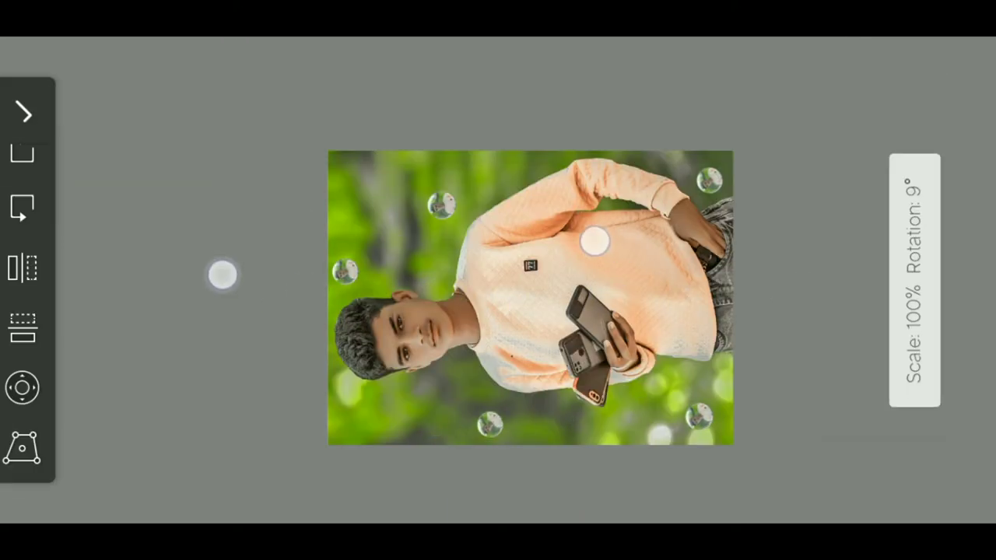
{"action": "mouse_move", "coordinate": [593, 240]}
{"action": "left_mouse_down"}
{"action": "mouse_move", "coordinate": [569, 227]}
{"action": "mouse_move", "coordinate": [738, 80]}
{"action": "left_mouse_up"}
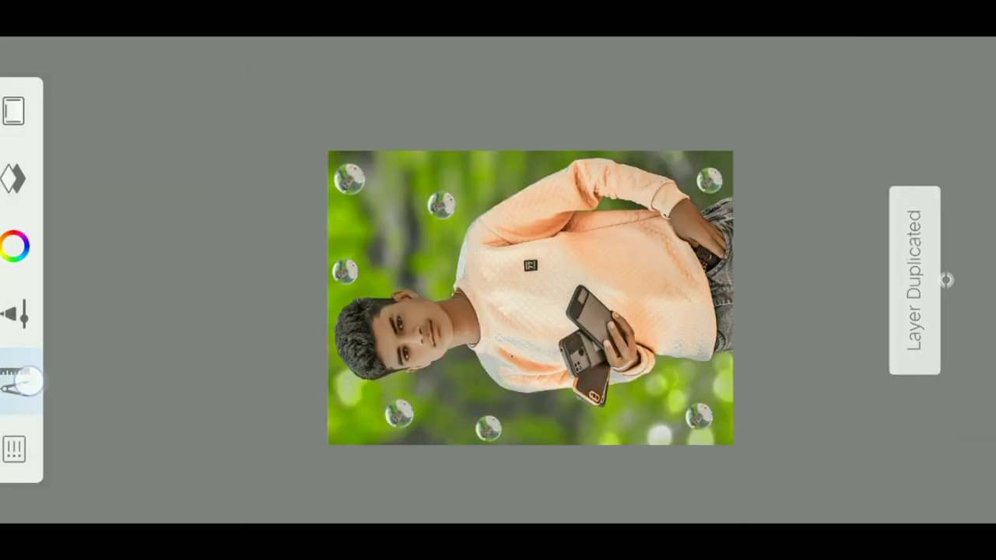
{"action": "left_click", "coordinate": [180, 107]}
{"action": "left_click", "coordinate": [253, 389]}
{"action": "left_click", "coordinate": [937, 281]}
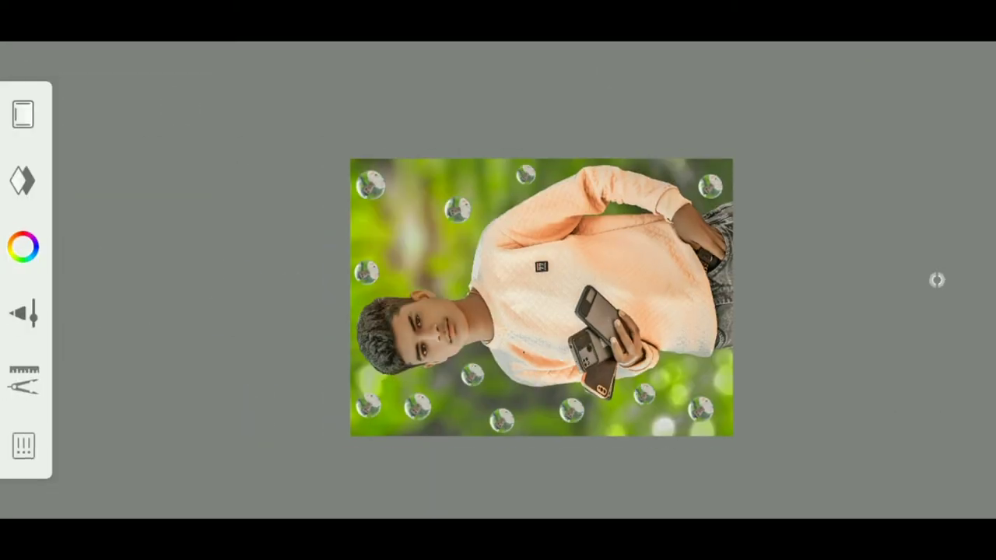
Save the finished bubble composite to the device via Menu > Share
{"action": "left_click", "coordinate": [23, 446]}
{"action": "left_click", "coordinate": [567, 351]}
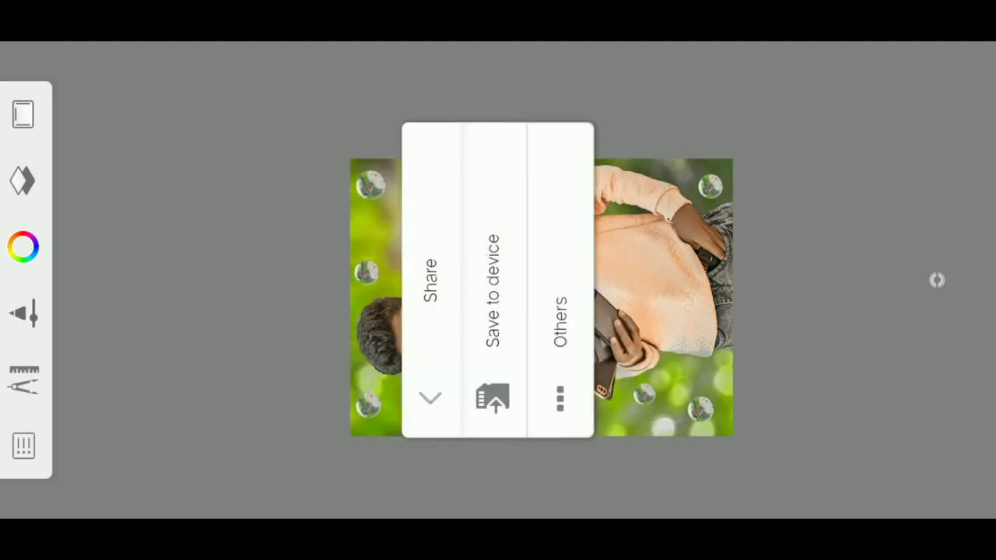
{"action": "left_click", "coordinate": [492, 327]}
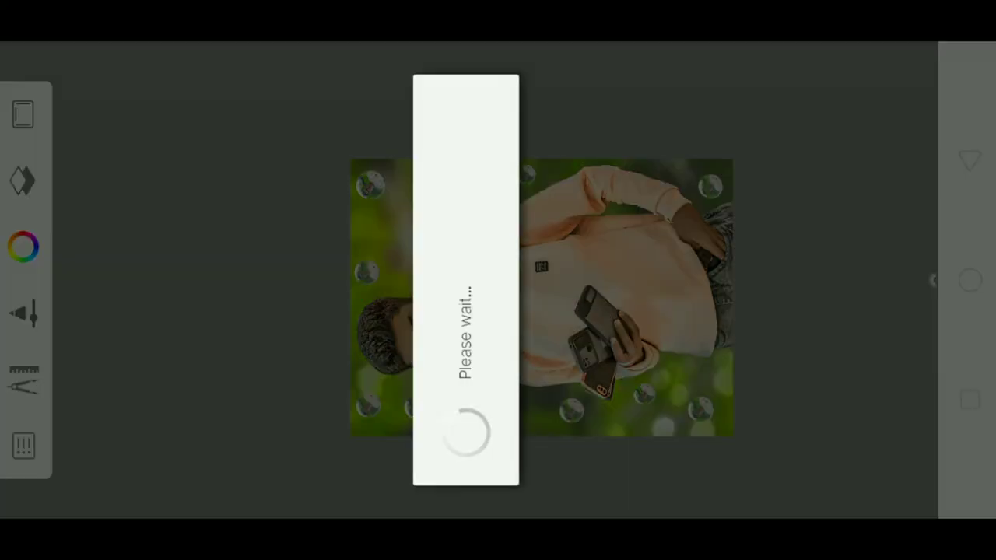